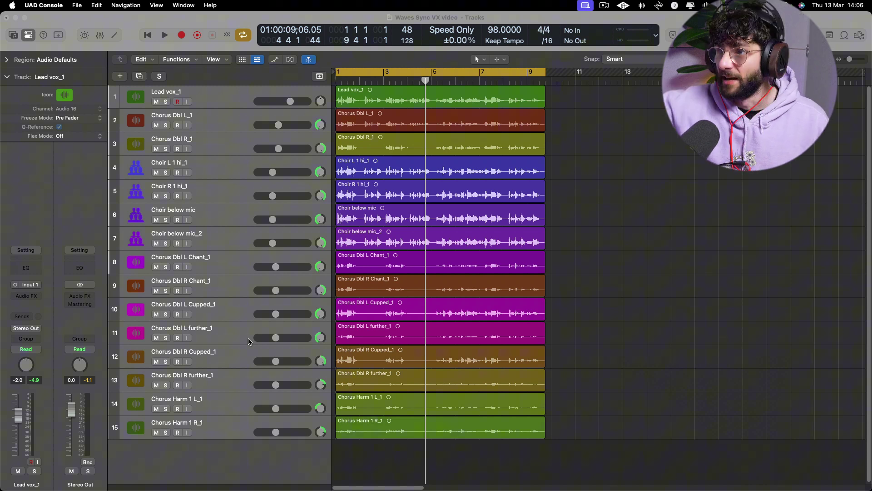
Select the Choir below mic track and play through the vocal arrangement once.
{"action": "left_click", "coordinate": [275, 213]}
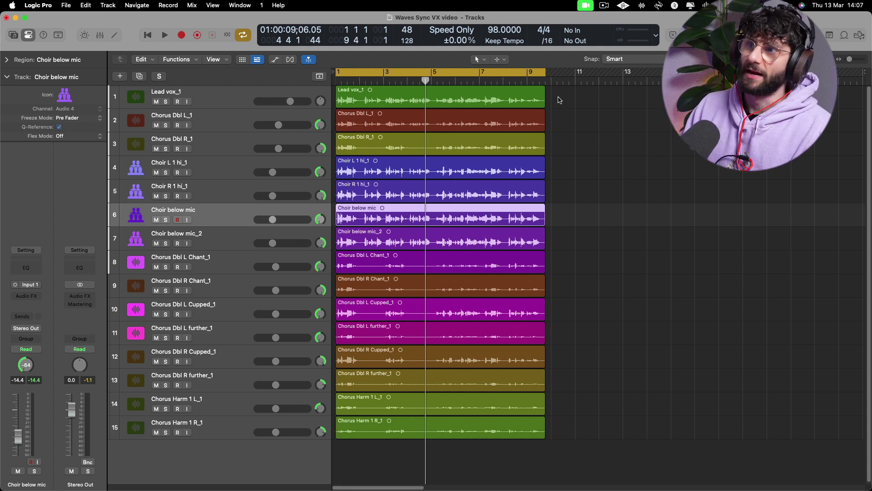
{"action": "key", "text": "space"}
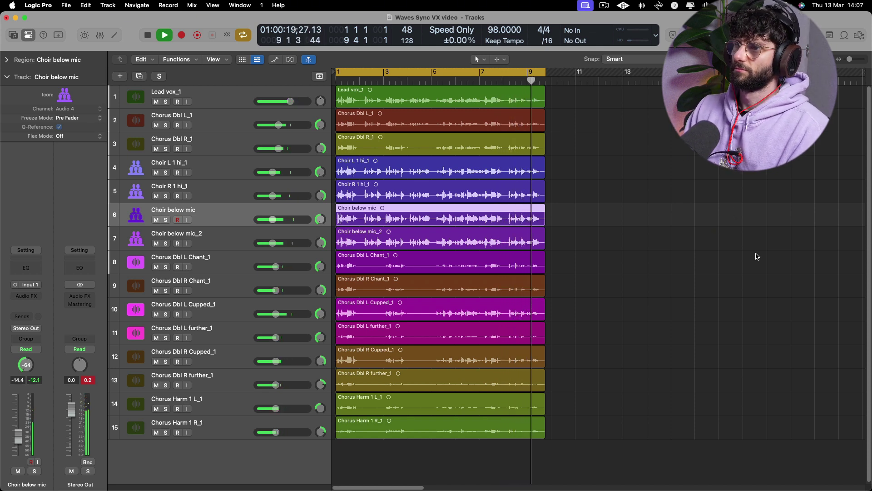
{"action": "key", "text": "space"}
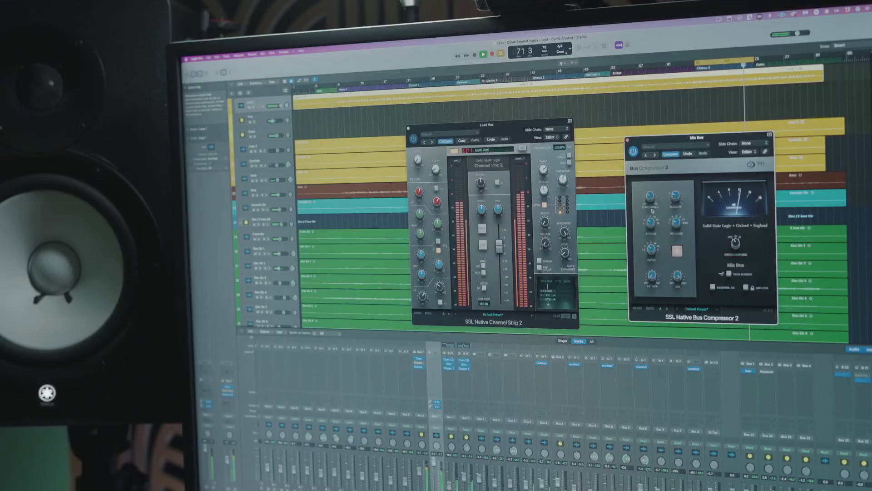
{"action": "mouse_move", "coordinate": [653, 187]}
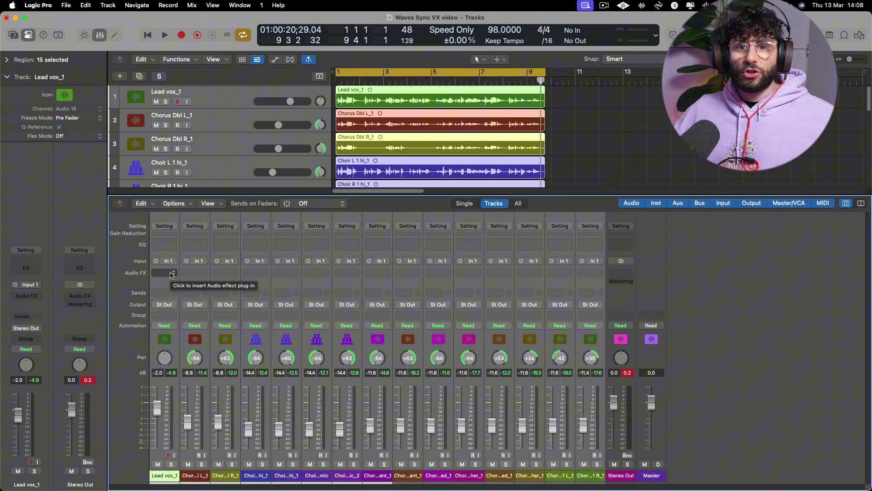
Browse the Audio FX plug-in list down to Waves > Sync Vx (ARA) > Mono.
{"action": "left_click", "coordinate": [172, 273]}
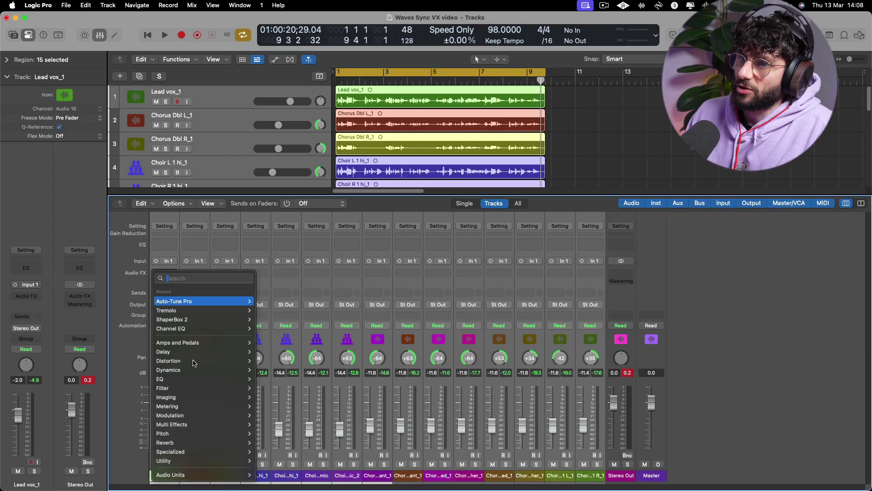
{"action": "mouse_move", "coordinate": [241, 474]}
{"action": "scroll", "coordinate": [282, 455], "scroll_direction": "down", "scroll_amount": 2}
{"action": "mouse_move", "coordinate": [291, 445]}
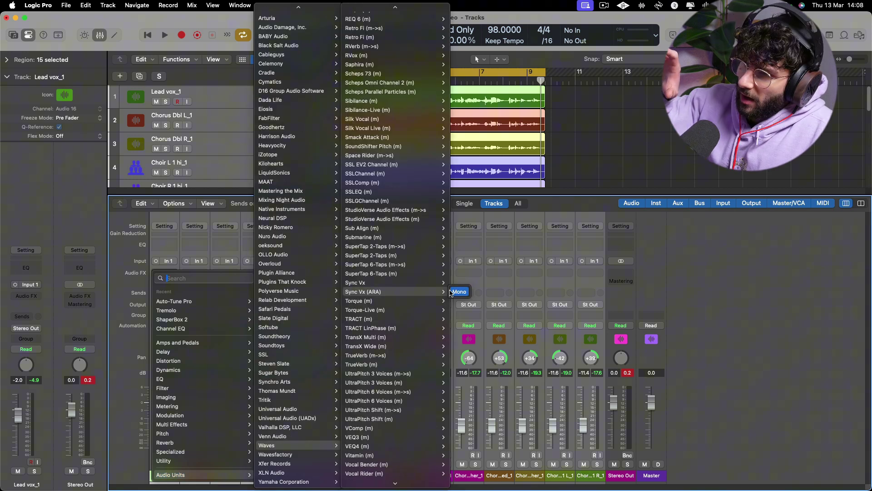
{"action": "mouse_move", "coordinate": [445, 292]}
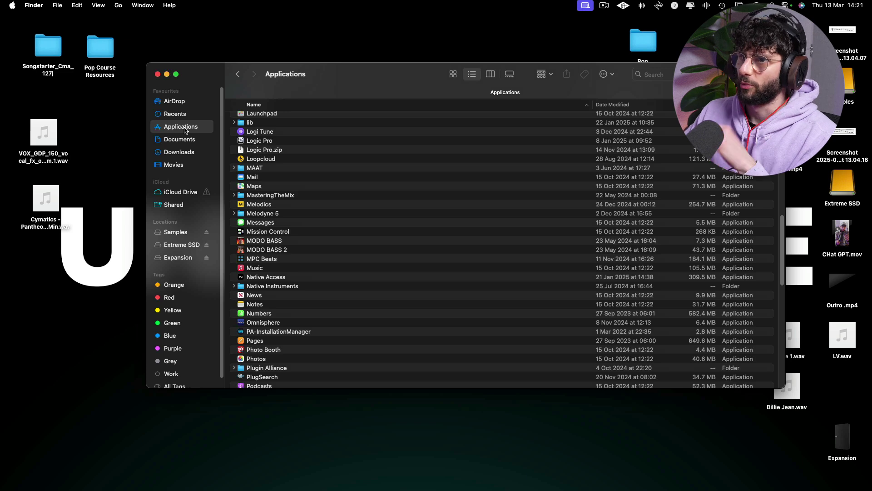
{"action": "right_click", "coordinate": [263, 142]}
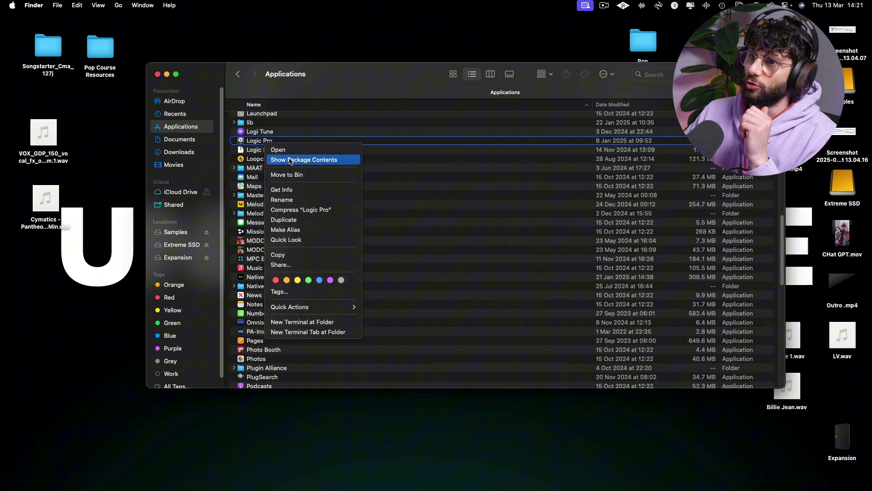
{"action": "left_click", "coordinate": [300, 176]}
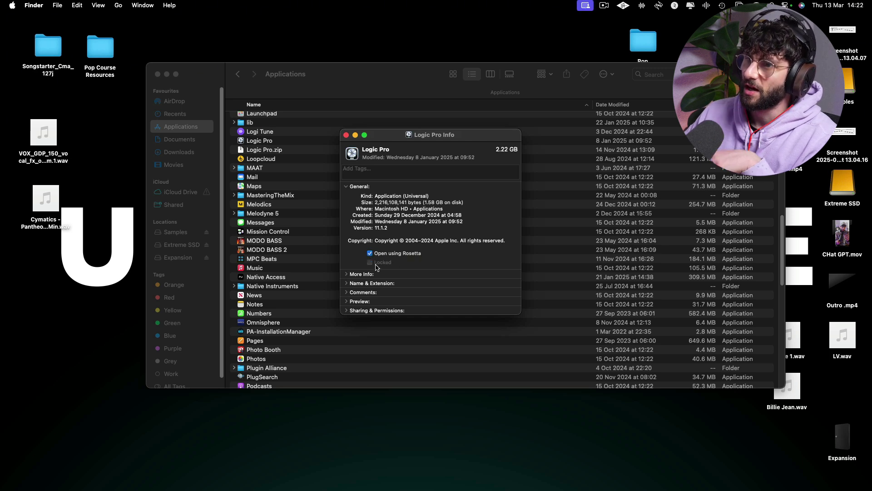
{"action": "left_click", "coordinate": [346, 135]}
{"action": "mouse_move", "coordinate": [406, 489]}
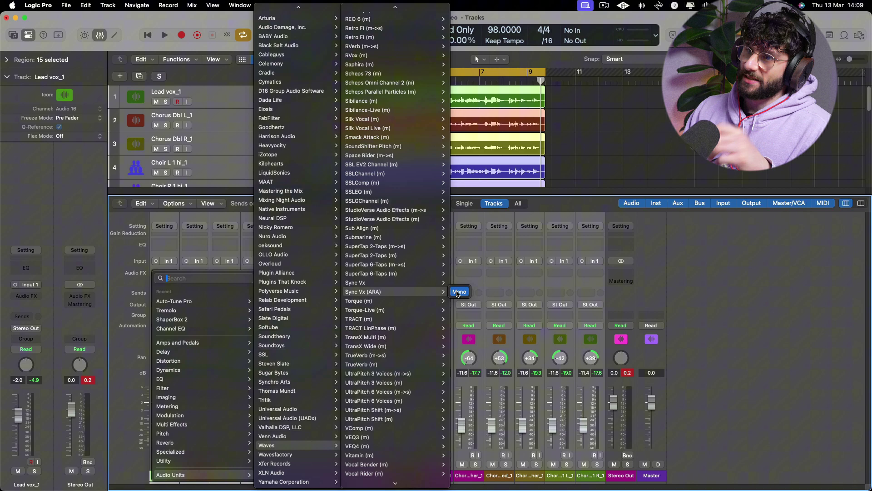
Insert mono Sync Vx (ARA), reopen it on Lead vox_1, deselect regions and play to capture audio.
{"action": "left_click", "coordinate": [458, 292]}
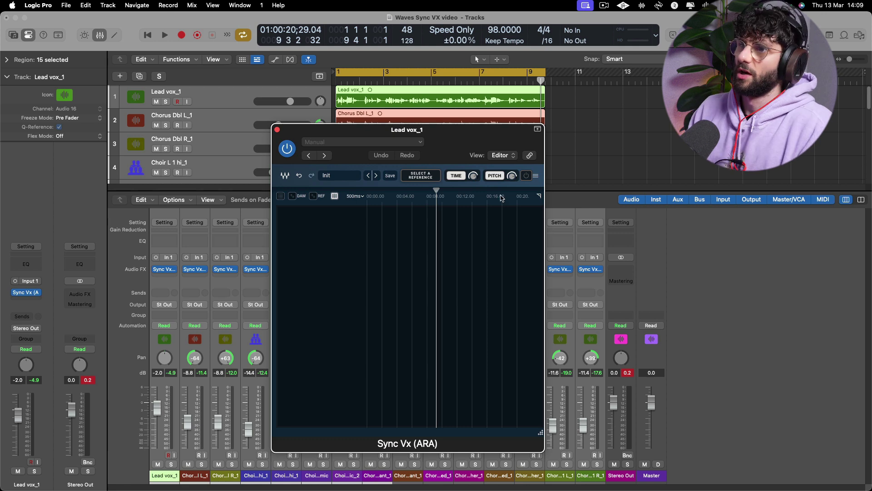
{"action": "left_click", "coordinate": [277, 129]}
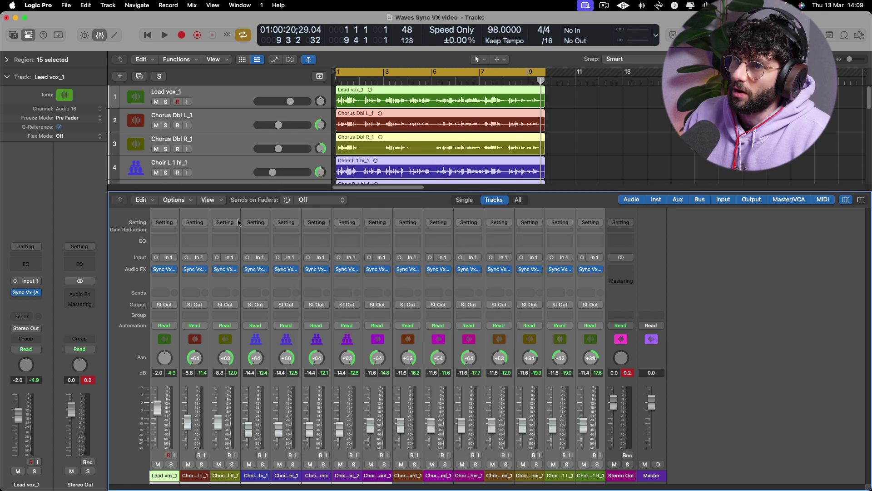
{"action": "left_click", "coordinate": [165, 271]}
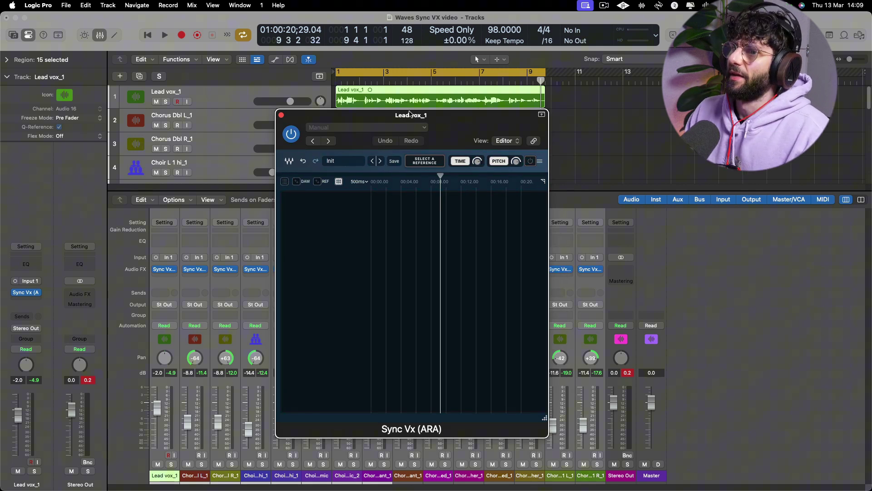
{"action": "left_click", "coordinate": [624, 140]}
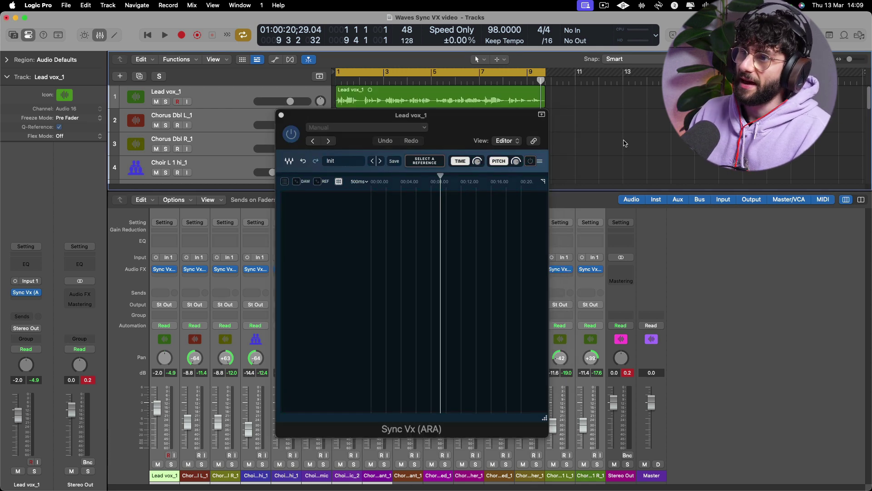
{"action": "key", "text": "space"}
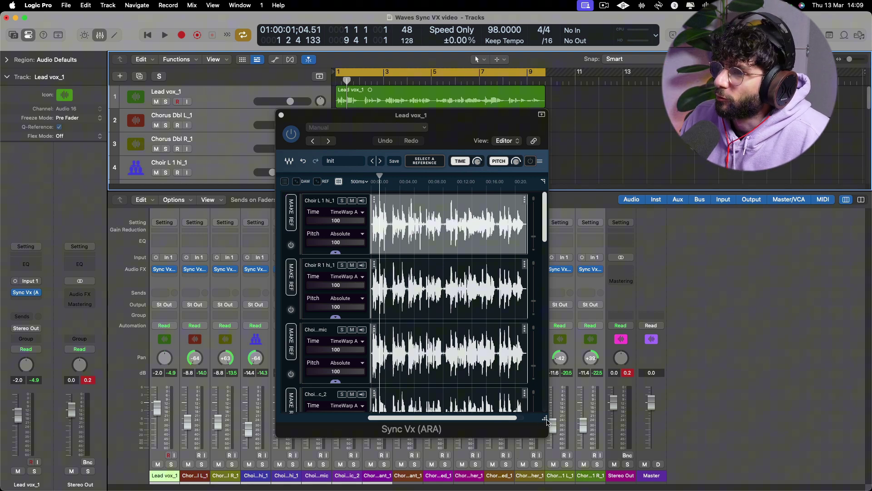
Enlarge and reposition the Sync Vx window and show its full track list.
{"action": "left_click_drag", "start_coordinate": [546, 419], "coordinate": [823, 429]}
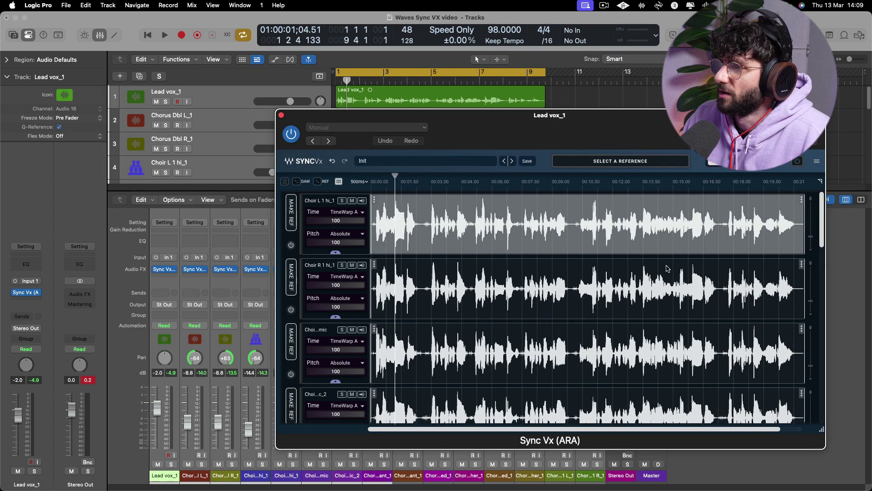
{"action": "left_click_drag", "start_coordinate": [591, 115], "coordinate": [487, 91]}
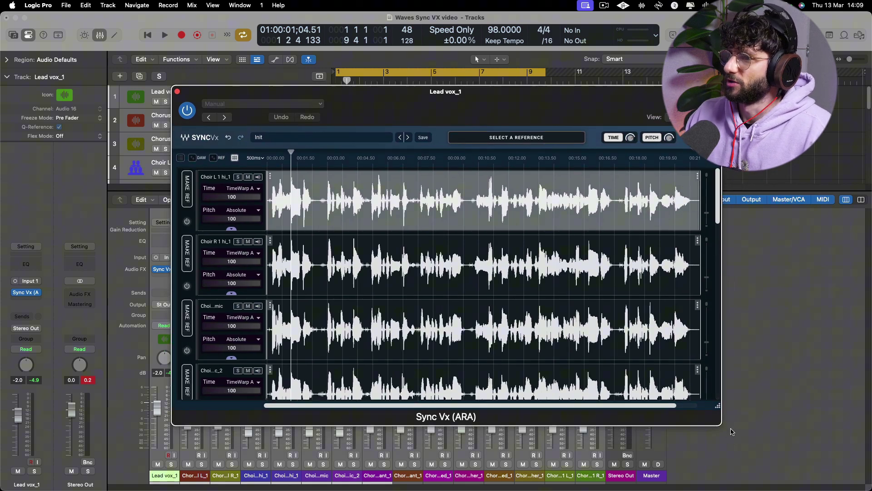
{"action": "scroll", "coordinate": [246, 272], "scroll_direction": "down", "scroll_amount": 5}
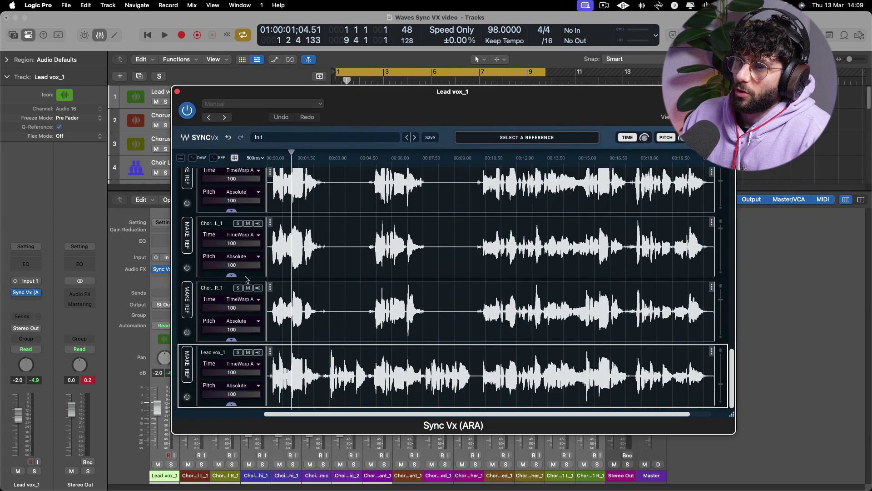
{"action": "left_click", "coordinate": [203, 157]}
Make Lead vox_1 the sync reference and play back the aligned vocals.
{"action": "left_click", "coordinate": [266, 363]}
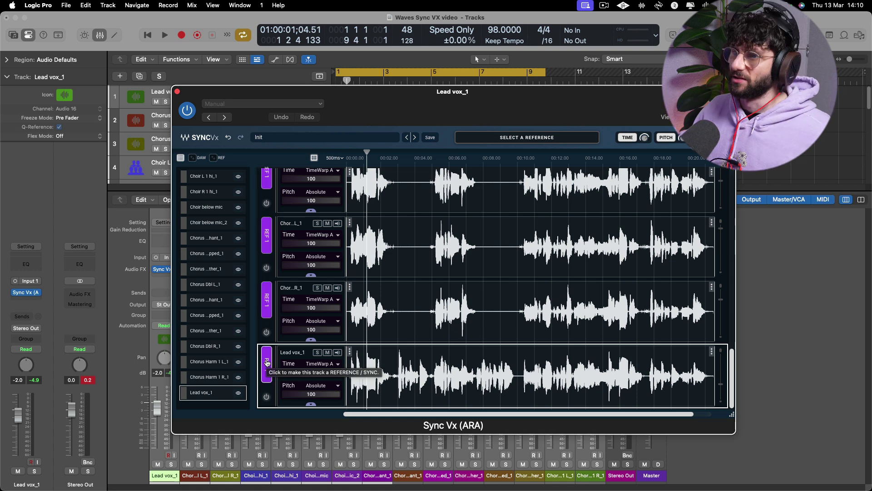
{"action": "left_click", "coordinate": [267, 364]}
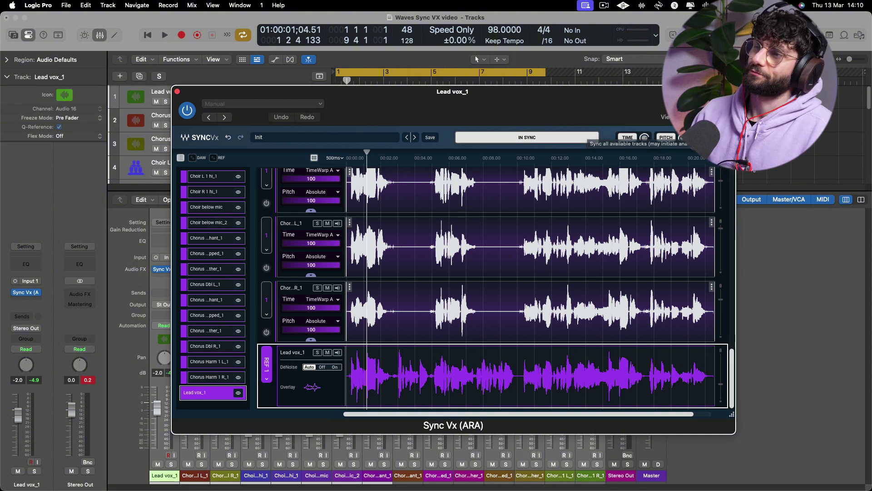
{"action": "key", "text": "space"}
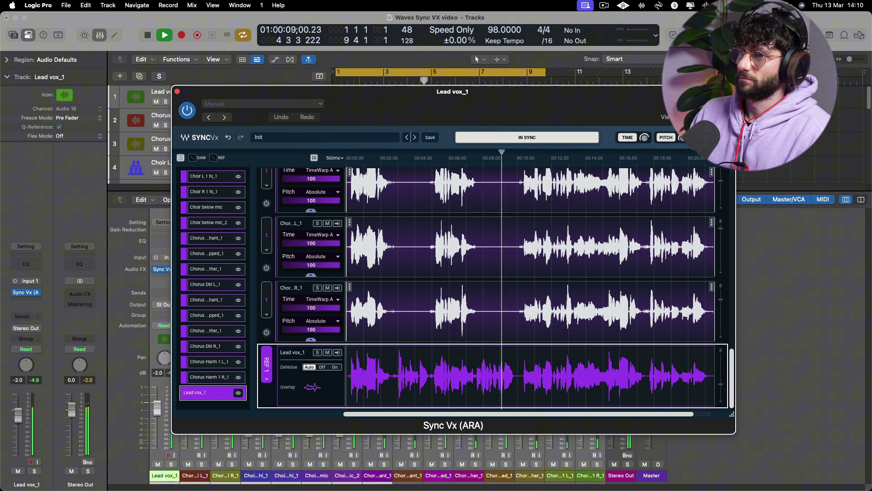
{"action": "key", "text": "space"}
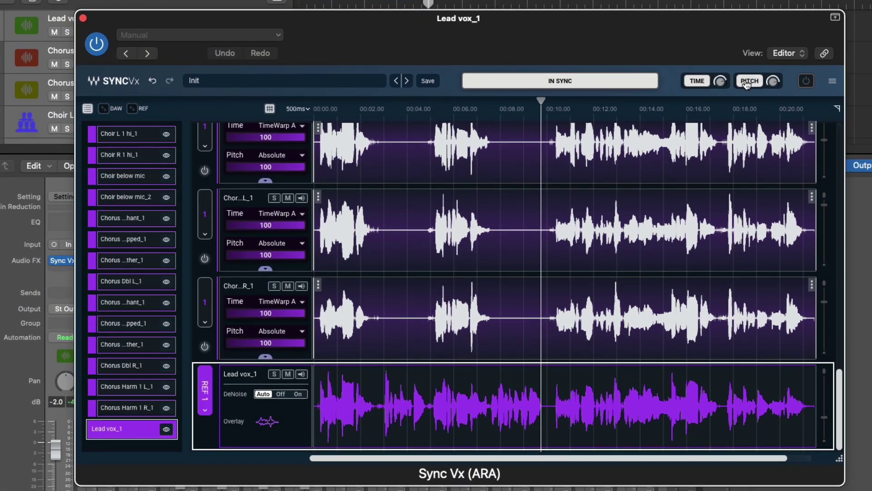
Switch off Sync Vx pitch alignment and play from the start to hear timing-only sync.
{"action": "left_click", "coordinate": [748, 84]}
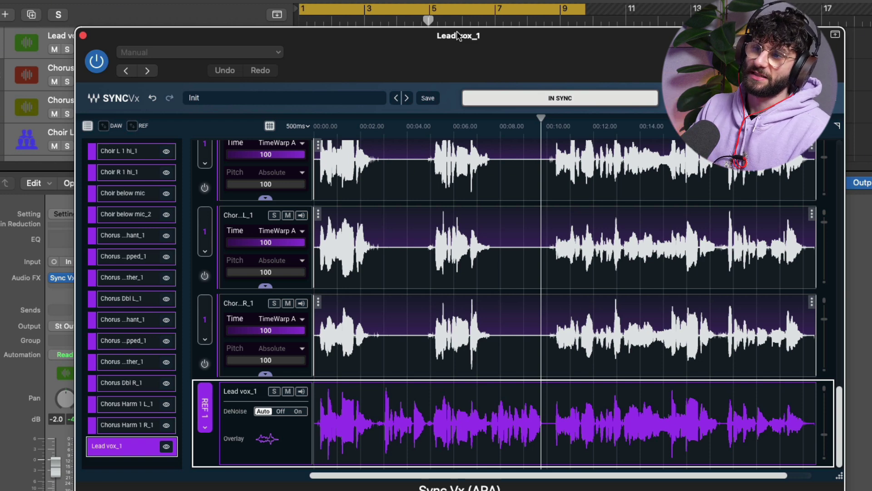
{"action": "key", "text": "Return"}
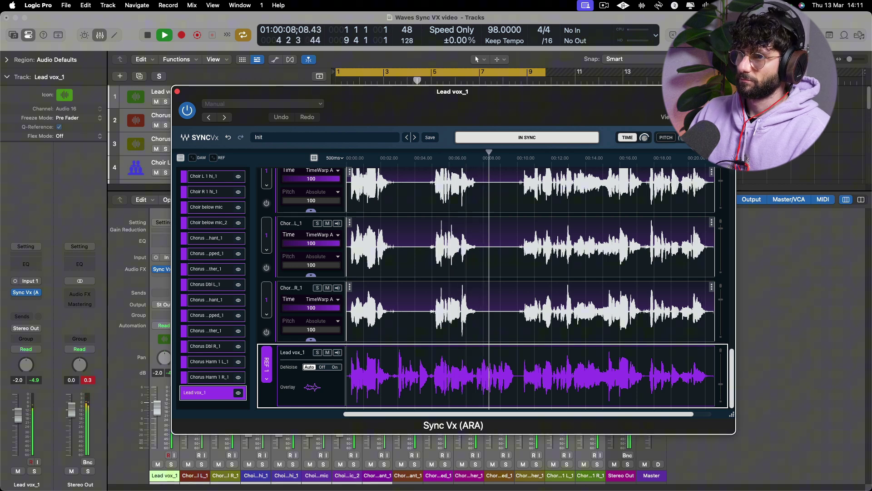
{"action": "key", "text": "space"}
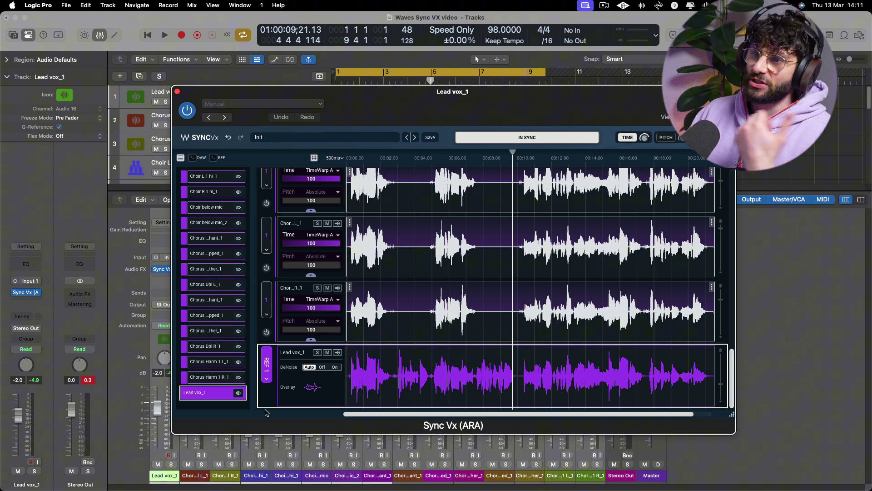
{"action": "left_click", "coordinate": [268, 380]}
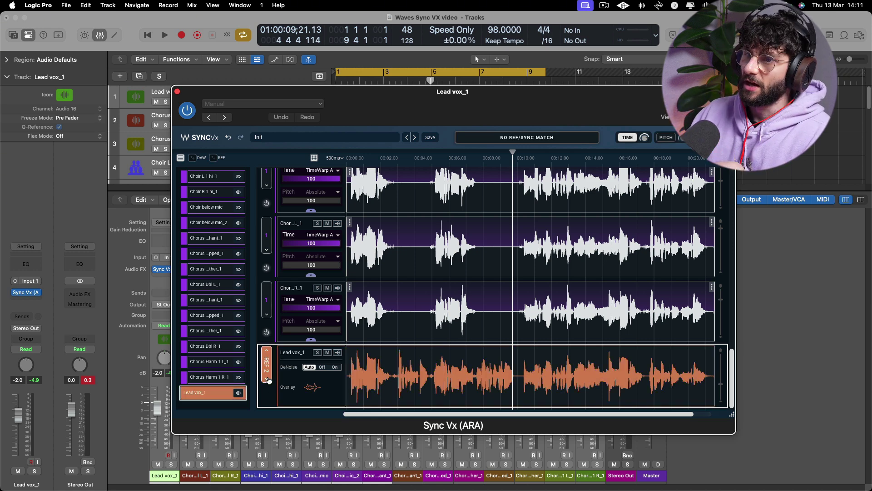
{"action": "left_click", "coordinate": [268, 354]}
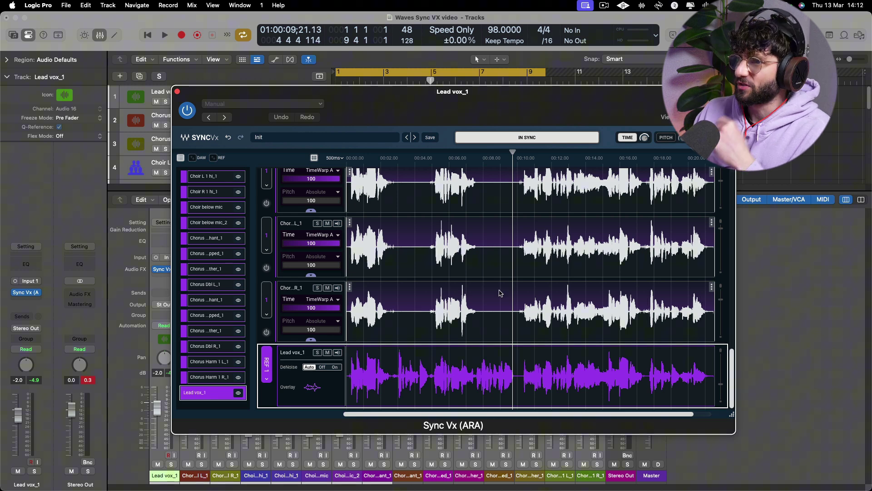
Re-enable pitch alignment and keep pitch syncing on for both chorus doubles.
{"action": "left_click", "coordinate": [664, 139]}
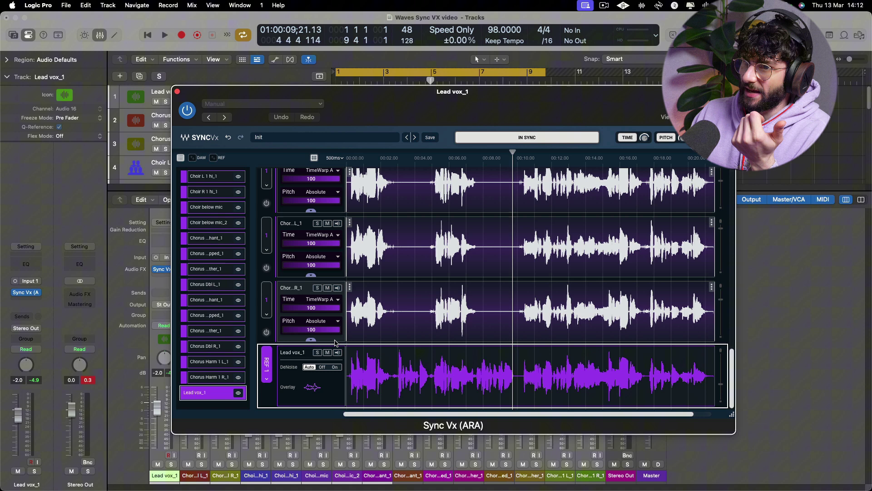
{"action": "left_click", "coordinate": [294, 325]}
{"action": "left_click", "coordinate": [289, 257]}
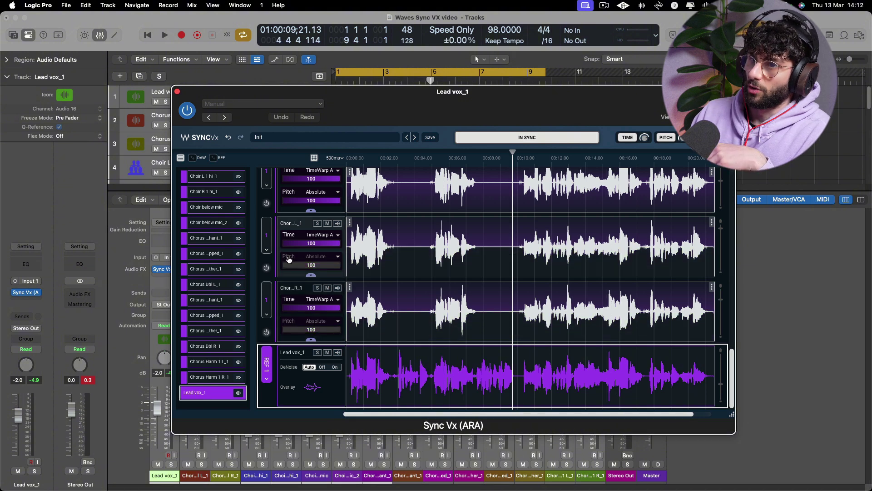
{"action": "left_click", "coordinate": [290, 322]}
{"action": "left_click", "coordinate": [289, 257]}
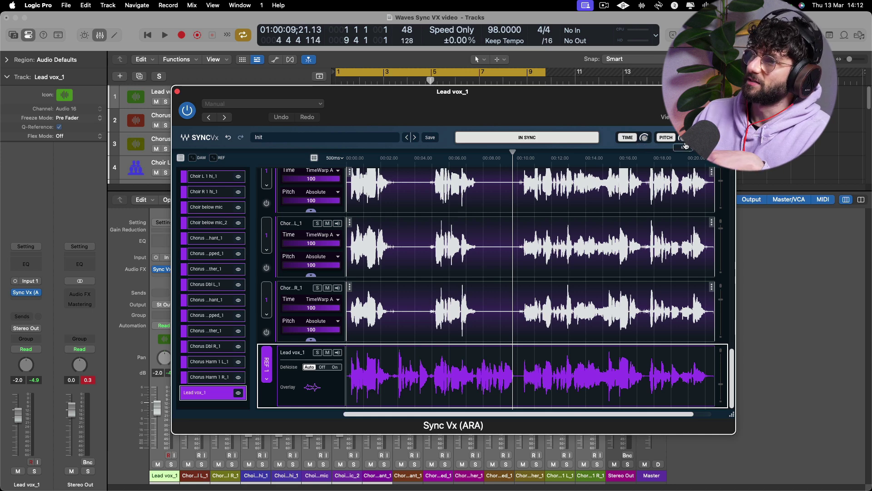
Keep Absolute pitch mode and the TimeWarp A time algorithm for the left chorus double.
{"action": "mouse_move", "coordinate": [644, 138]}
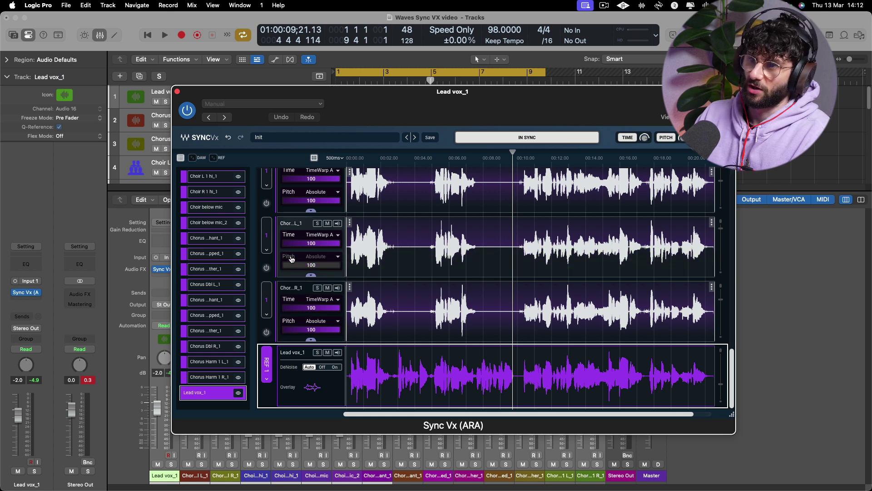
{"action": "left_click", "coordinate": [338, 257]}
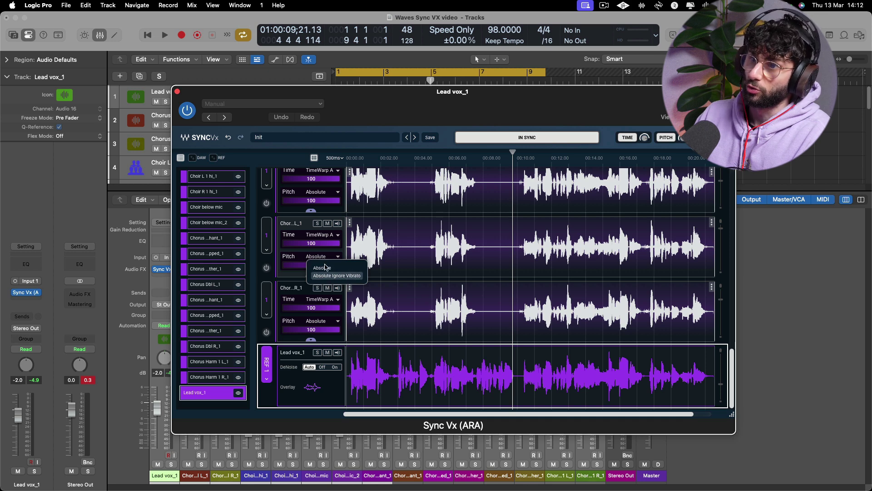
{"action": "left_click", "coordinate": [297, 253]}
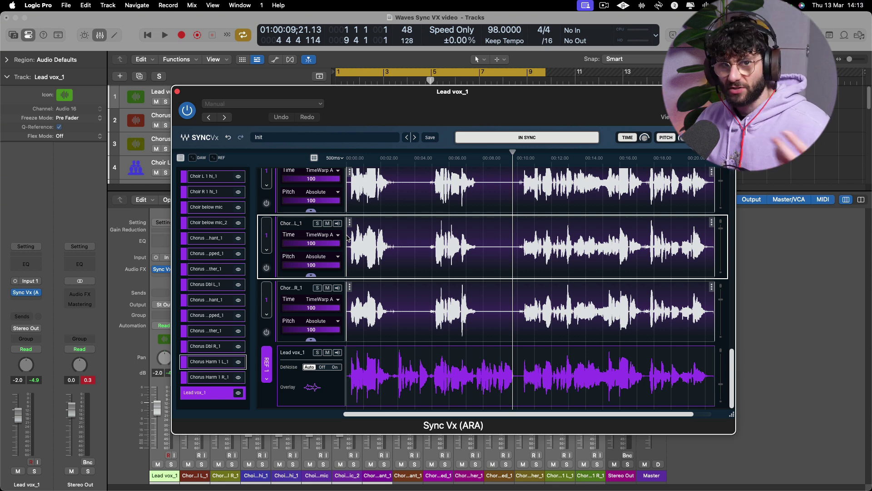
{"action": "left_click", "coordinate": [337, 235]}
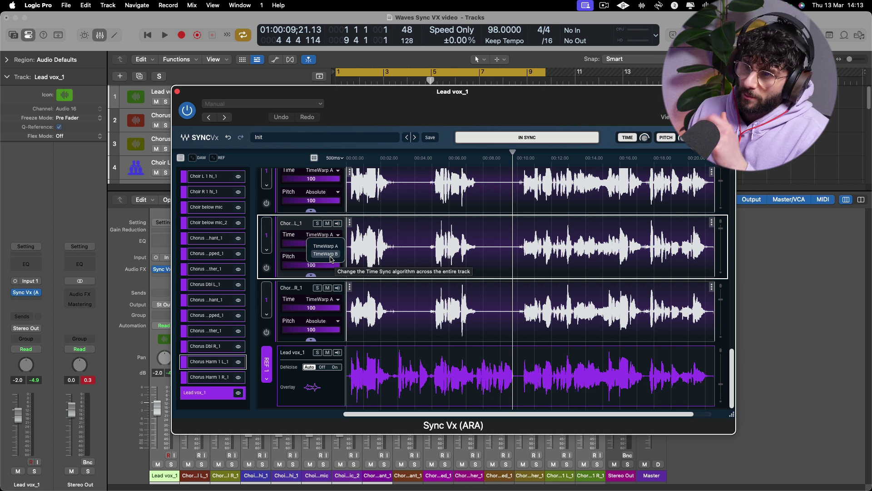
{"action": "left_click", "coordinate": [331, 247]}
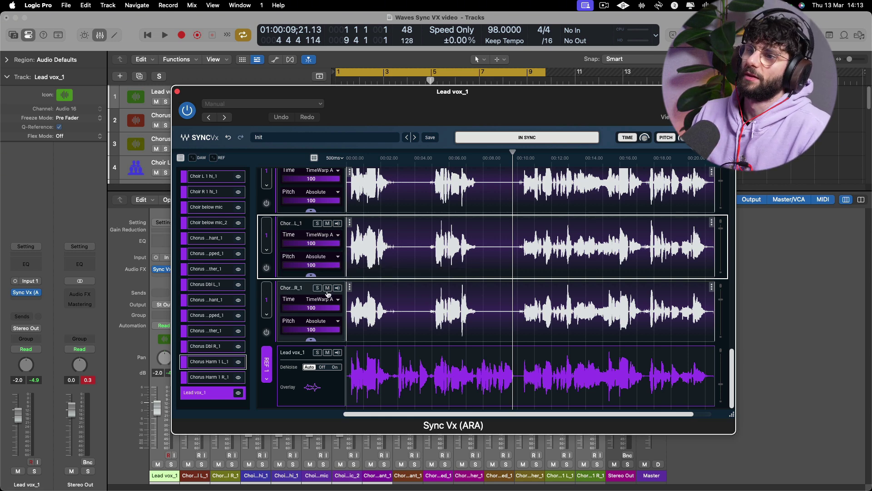
Check the left double's mute and bypass, then move the Lead vox_1 reference lane to the top.
{"action": "scroll", "coordinate": [342, 268], "scroll_direction": "up", "scroll_amount": 1}
{"action": "scroll", "coordinate": [341, 268], "scroll_direction": "up", "scroll_amount": 1}
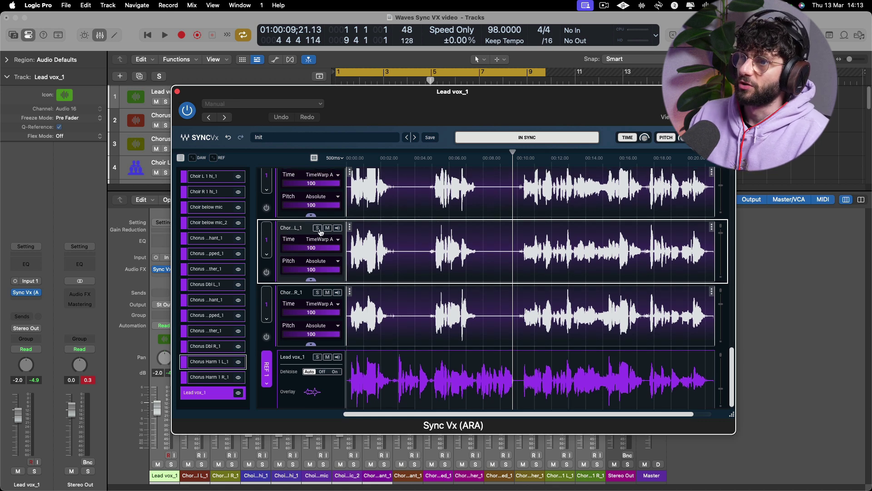
{"action": "left_click", "coordinate": [328, 229]}
{"action": "left_click", "coordinate": [266, 272]}
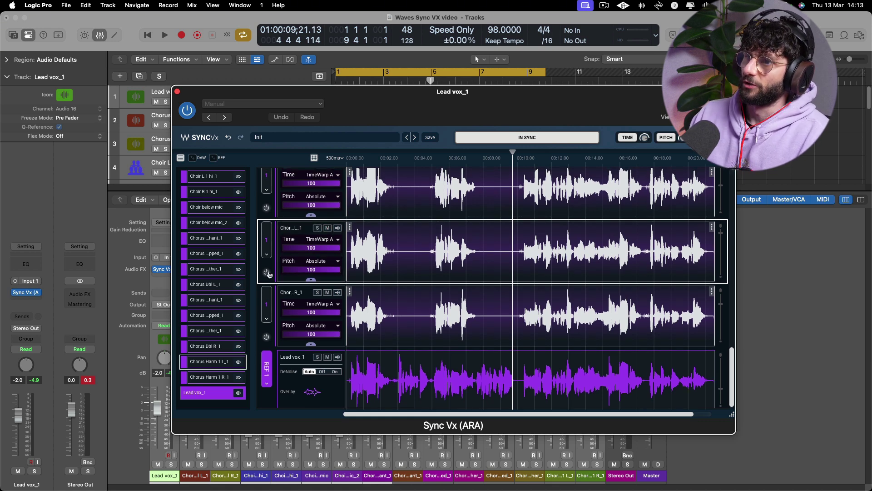
{"action": "left_click", "coordinate": [267, 272]}
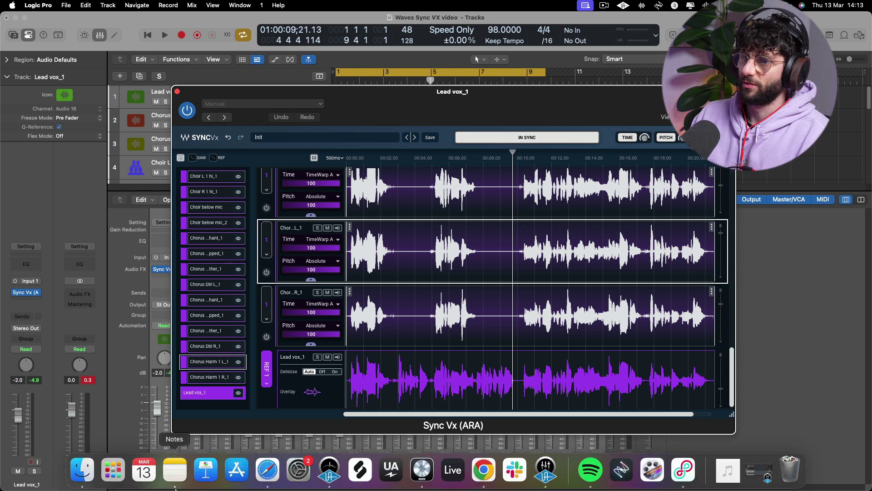
{"action": "left_click_drag", "start_coordinate": [299, 349], "coordinate": [286, 194]}
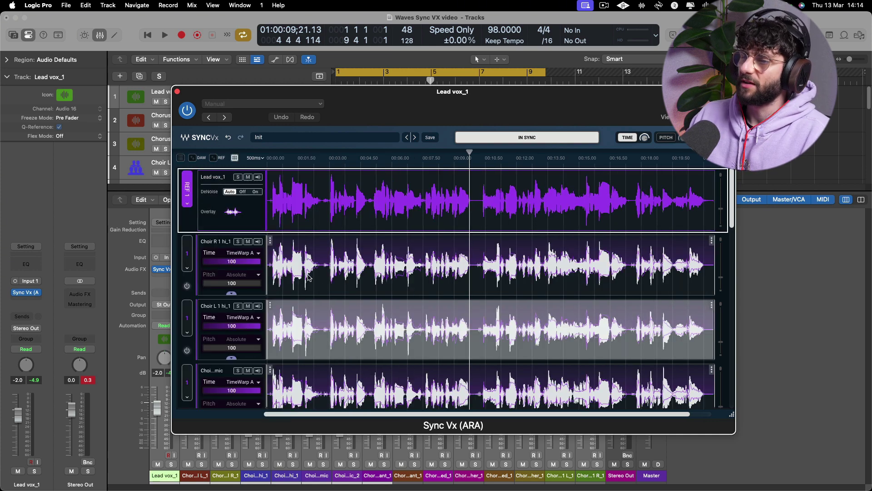
Widen the Sync Vx window from its corner and shift it slightly left.
{"action": "left_click_drag", "start_coordinate": [733, 415], "coordinate": [812, 429]}
{"action": "left_click_drag", "start_coordinate": [662, 121], "coordinate": [629, 121]}
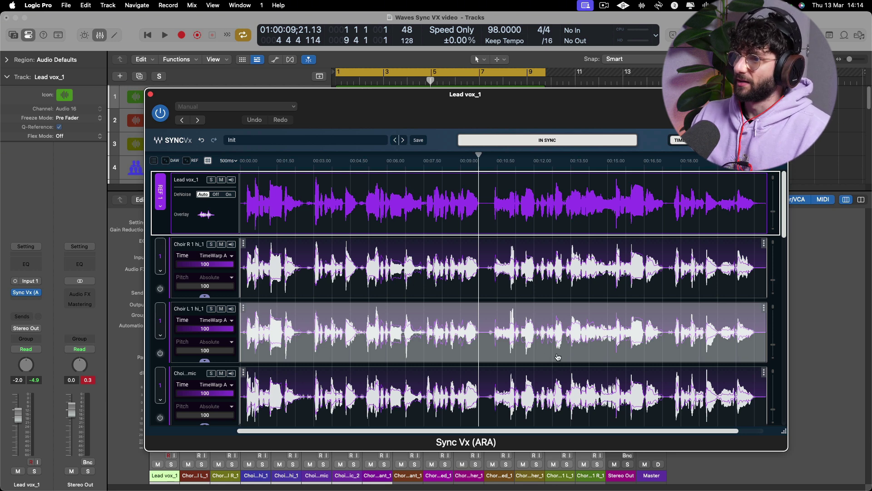
Add a sync marker on Choir R 1 hi_1 near 00:04.50, nudged slightly earlier to match the lead.
{"action": "left_click_drag", "start_coordinate": [785, 432], "coordinate": [815, 439]}
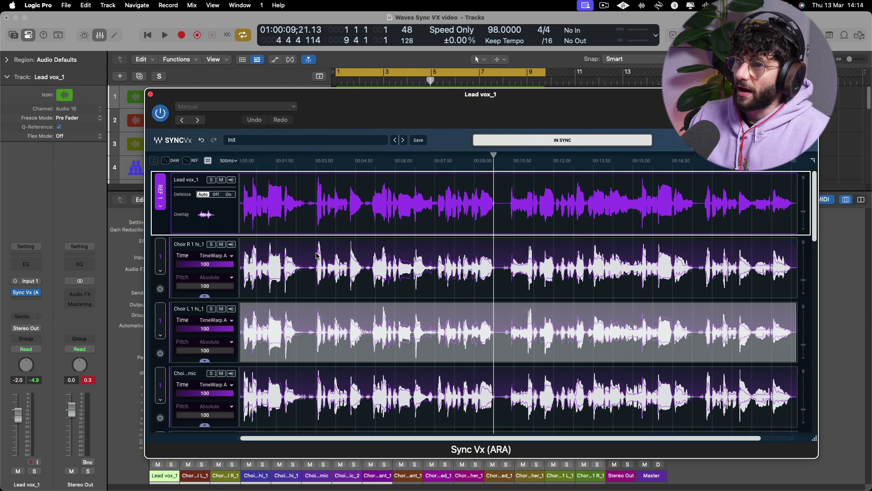
{"action": "left_click", "coordinate": [316, 255]}
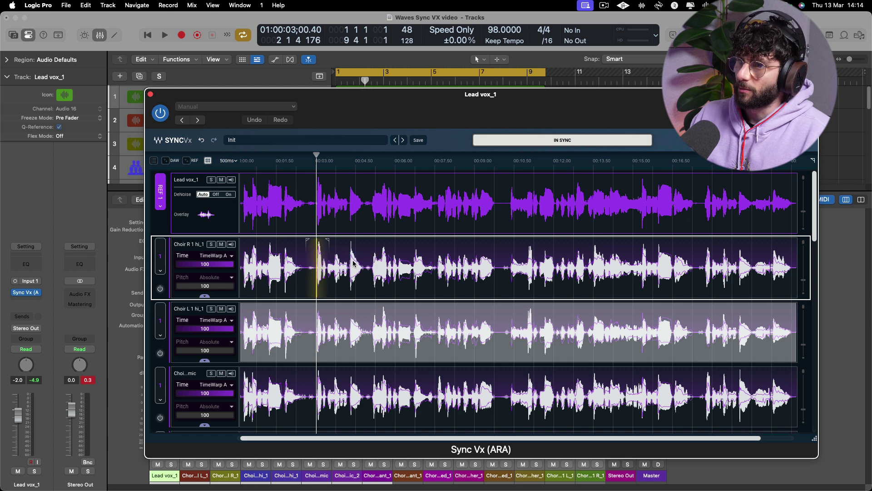
{"action": "left_click", "coordinate": [351, 253]}
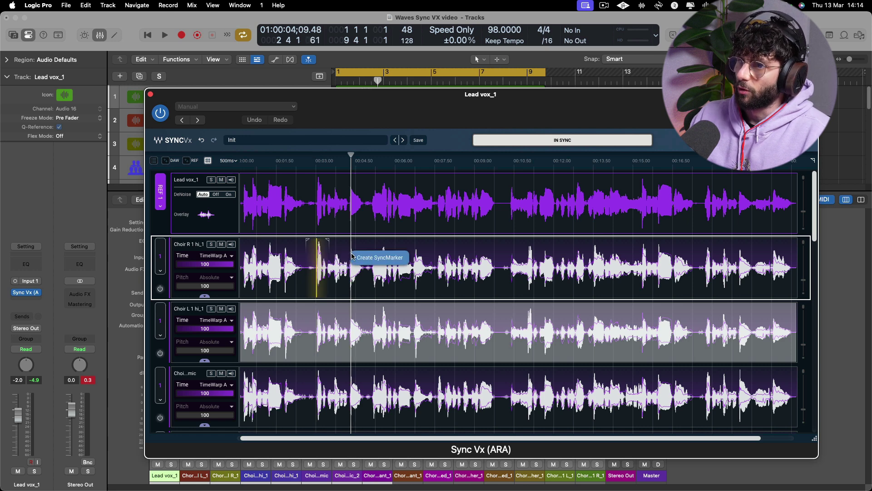
{"action": "left_click", "coordinate": [351, 254]}
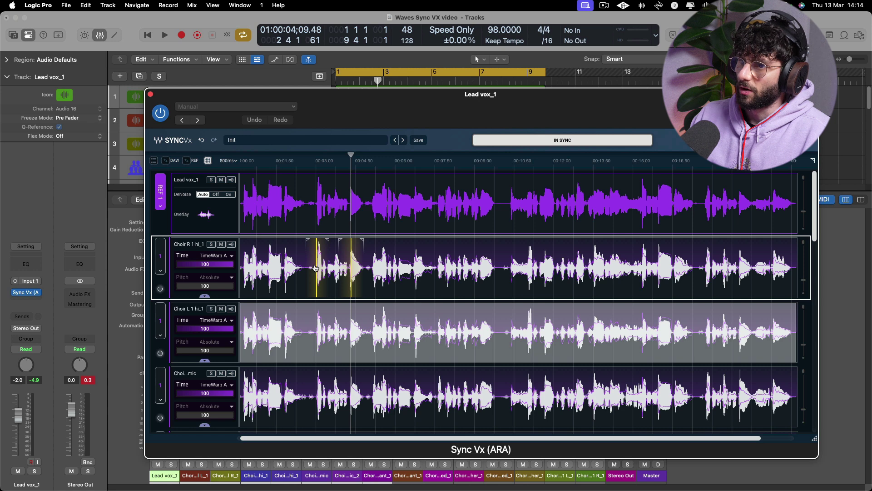
{"action": "left_click_drag", "start_coordinate": [315, 269], "coordinate": [316, 269]}
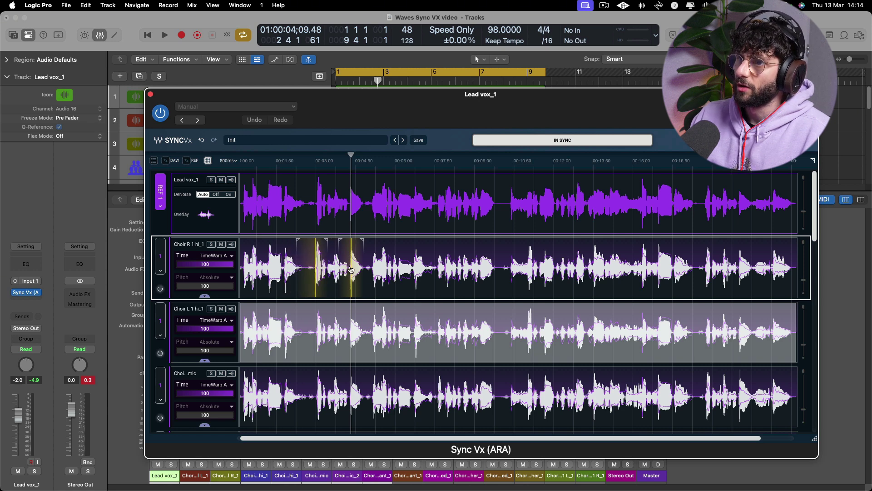
{"action": "left_click", "coordinate": [373, 271]}
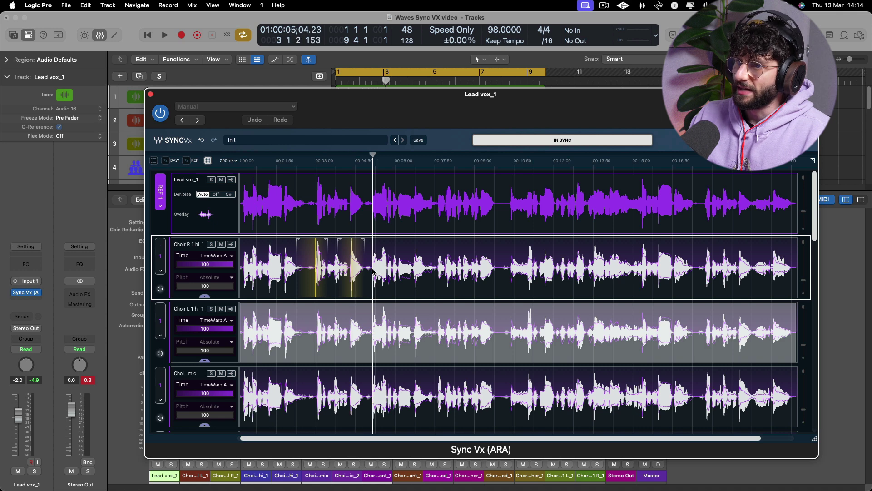
{"action": "left_click", "coordinate": [419, 269]}
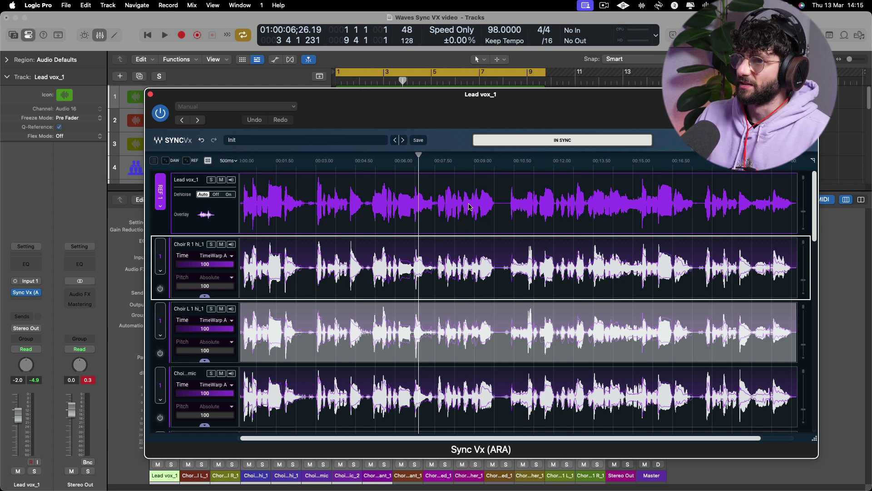
Create an ignore region on Lead vox_1 near 00:09, then remove it and return to 00:05.
{"action": "left_click_drag", "start_coordinate": [469, 208], "coordinate": [496, 213]}
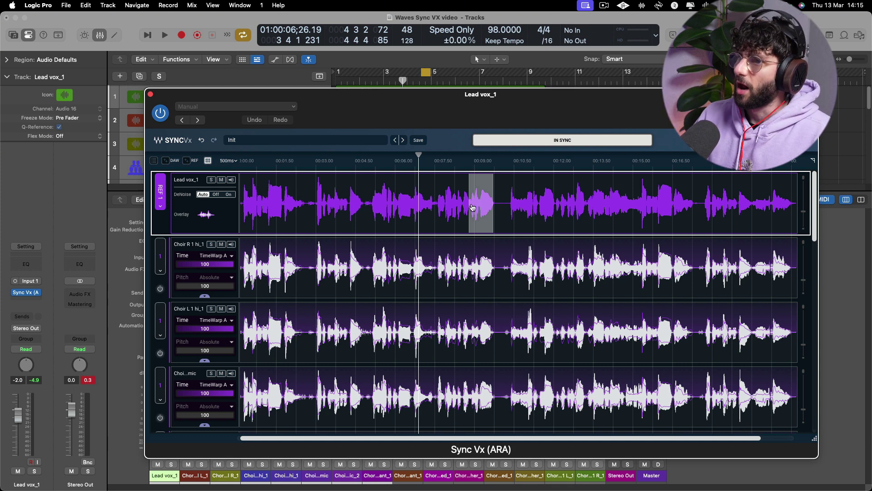
{"action": "left_click_drag", "start_coordinate": [470, 209], "coordinate": [474, 213]}
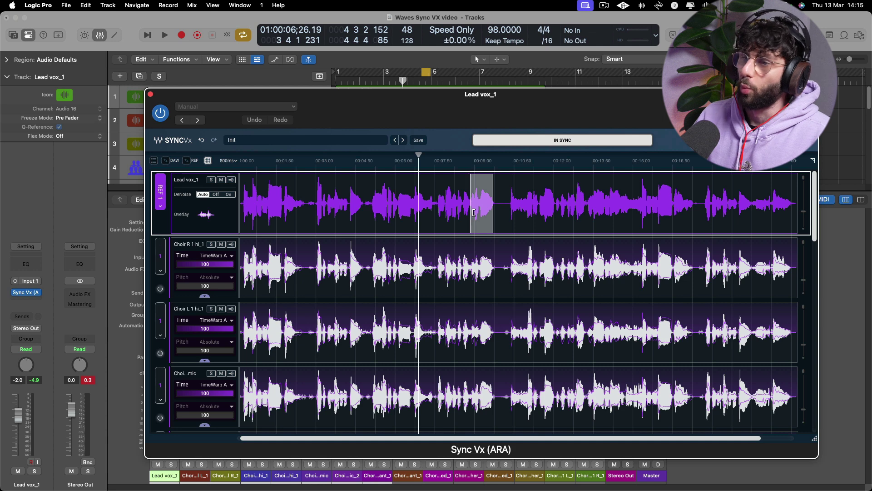
{"action": "right_click", "coordinate": [481, 208]}
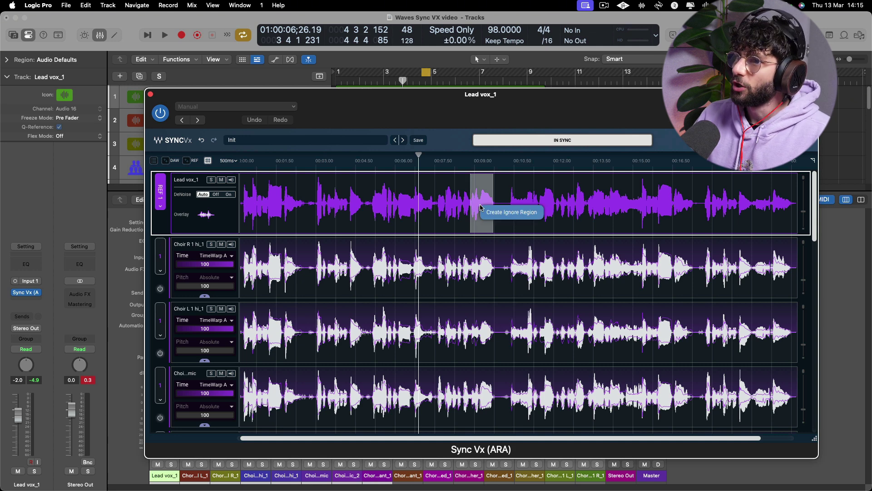
{"action": "left_click", "coordinate": [501, 216]}
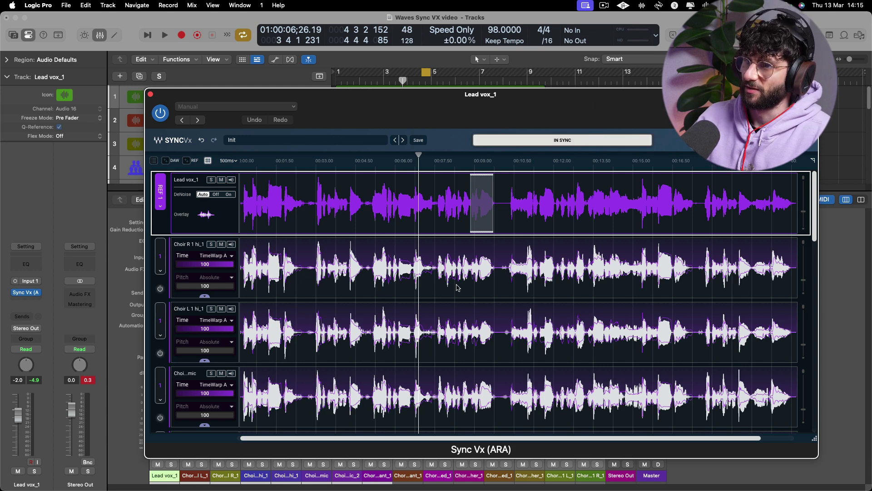
{"action": "right_click", "coordinate": [483, 203]}
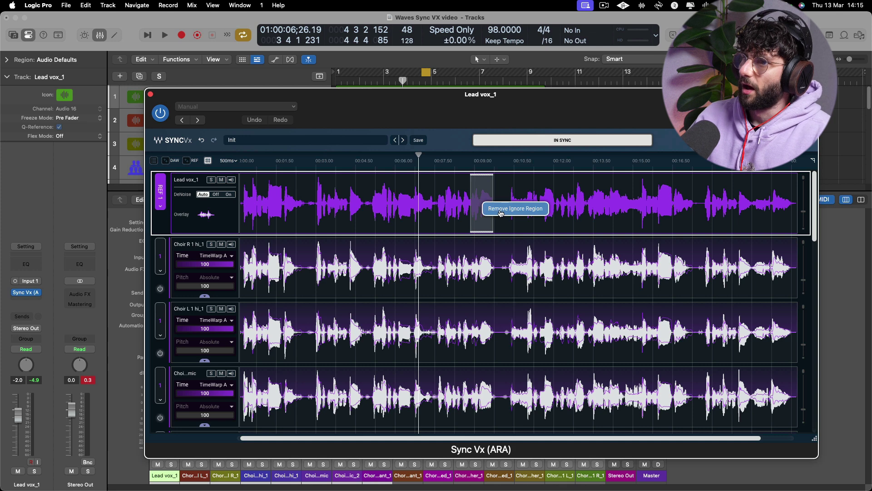
{"action": "left_click", "coordinate": [503, 210]}
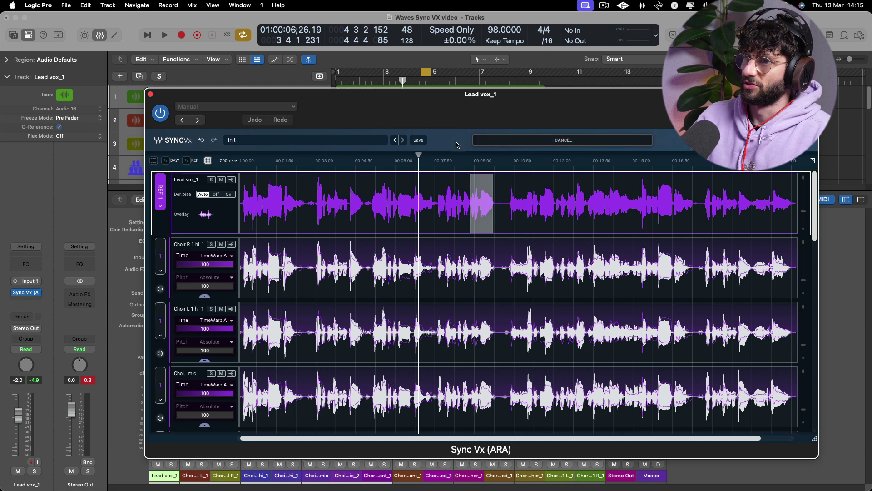
{"action": "left_click", "coordinate": [372, 178]}
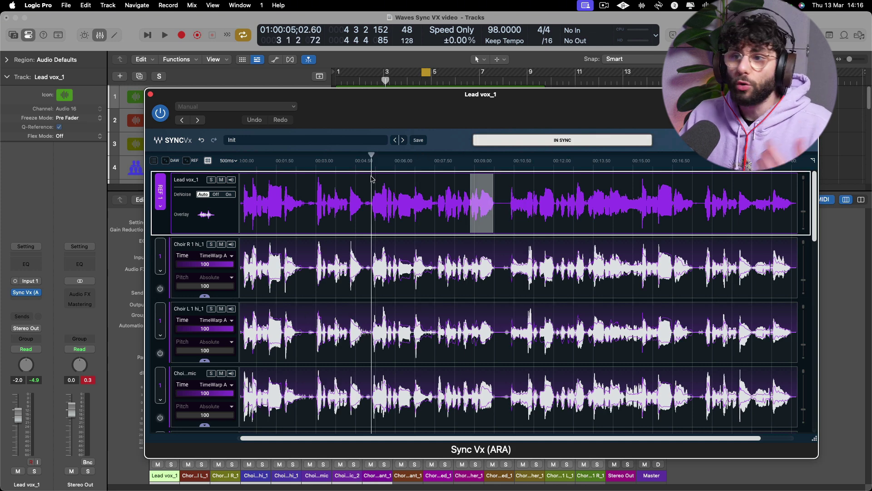
Close Sync Vx, zoom the tracks and audition a cycle range starting at bar 3.
{"action": "left_click", "coordinate": [150, 94]}
{"action": "key", "text": "z"}
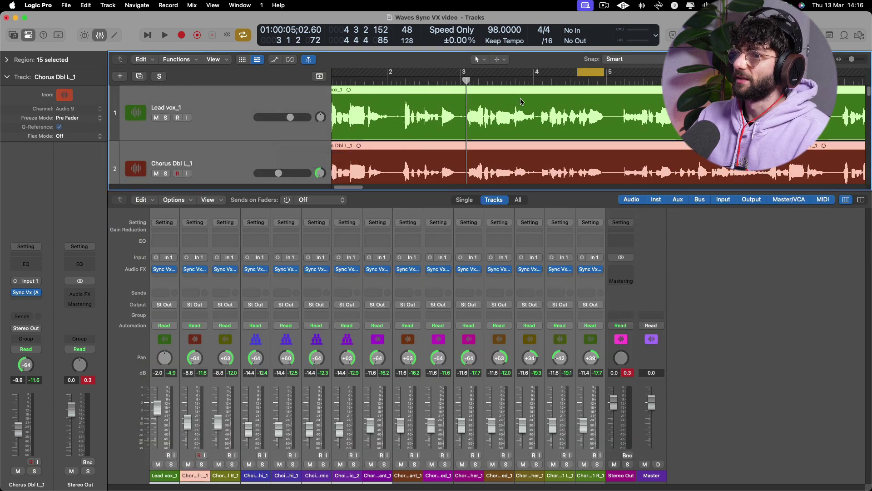
{"action": "left_click_drag", "start_coordinate": [466, 75], "coordinate": [731, 73]}
{"action": "key", "text": "space"}
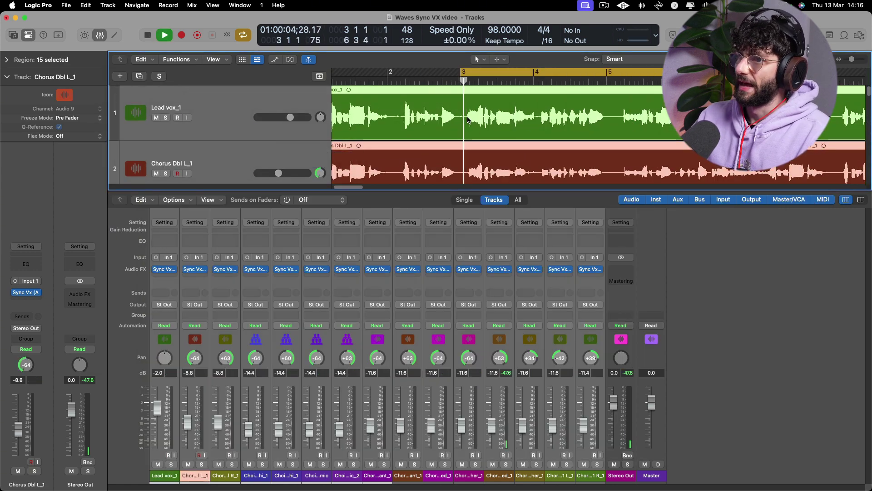
{"action": "key", "text": "space"}
Split the vocal regions at bars 3 and 5, then reopen Sync Vx on the three Lead vox_1 regions.
{"action": "left_click", "coordinate": [466, 114], "text": "super"}
{"action": "left_click", "coordinate": [466, 114]}
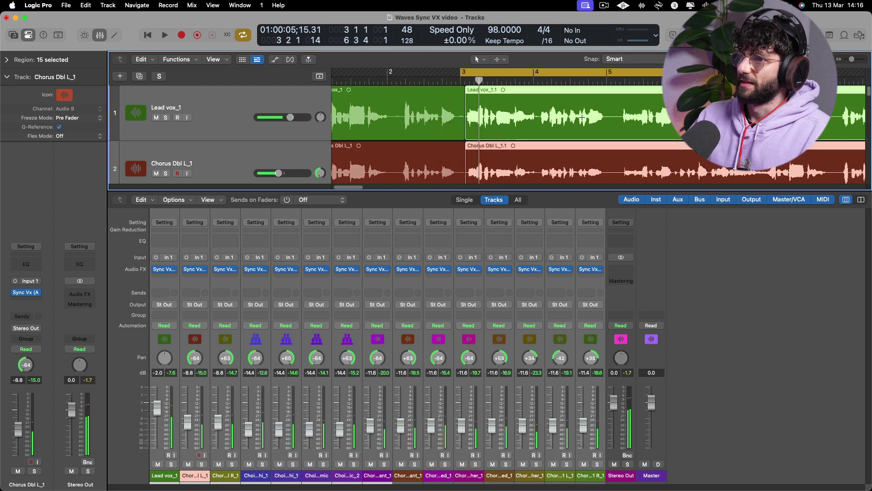
{"action": "left_click", "coordinate": [607, 114], "text": "super"}
{"action": "left_click", "coordinate": [607, 114]}
{"action": "left_click", "coordinate": [569, 113]}
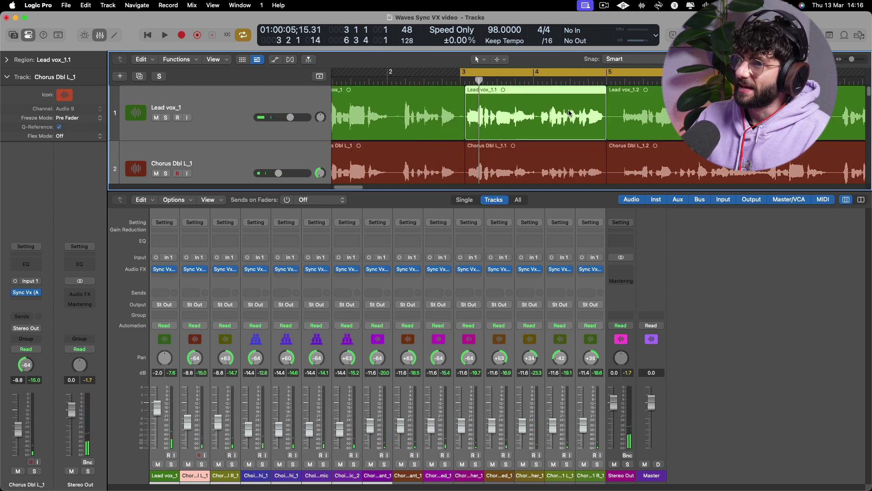
{"action": "left_click", "coordinate": [454, 103], "text": "shift"}
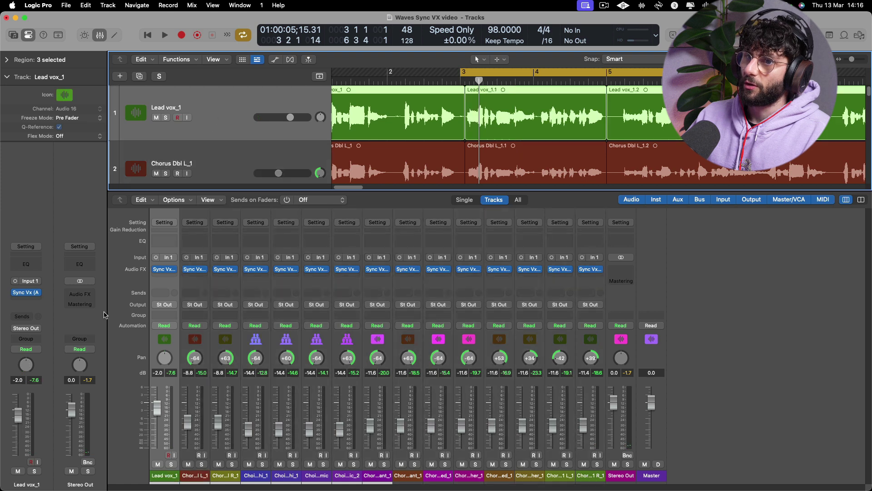
{"action": "left_click", "coordinate": [27, 293]}
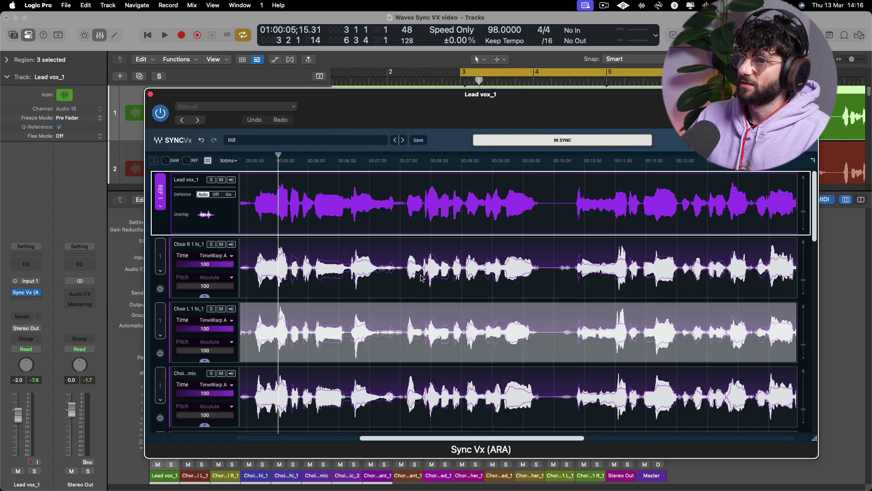
Open the Time/Pitch and Transpose pop-ups on Choir R 1 hi_1's sections, setting the first section's Time to 99.
{"action": "left_click", "coordinate": [255, 248]}
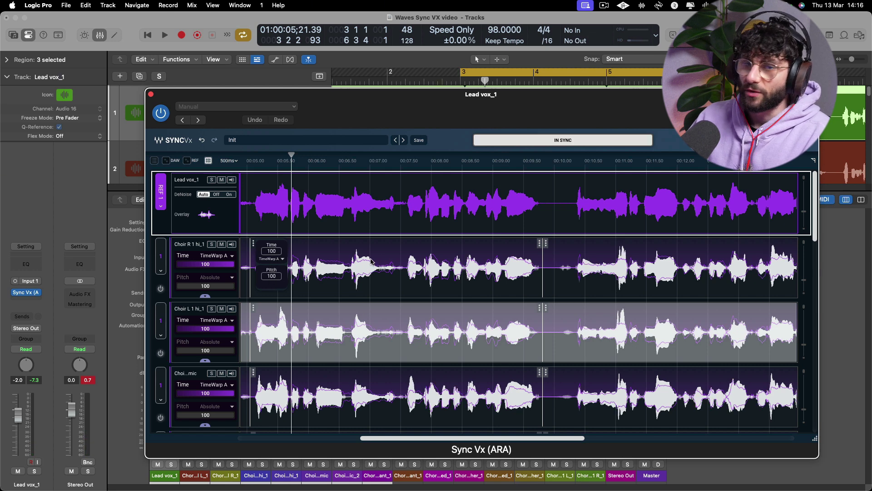
{"action": "left_click", "coordinate": [524, 253]}
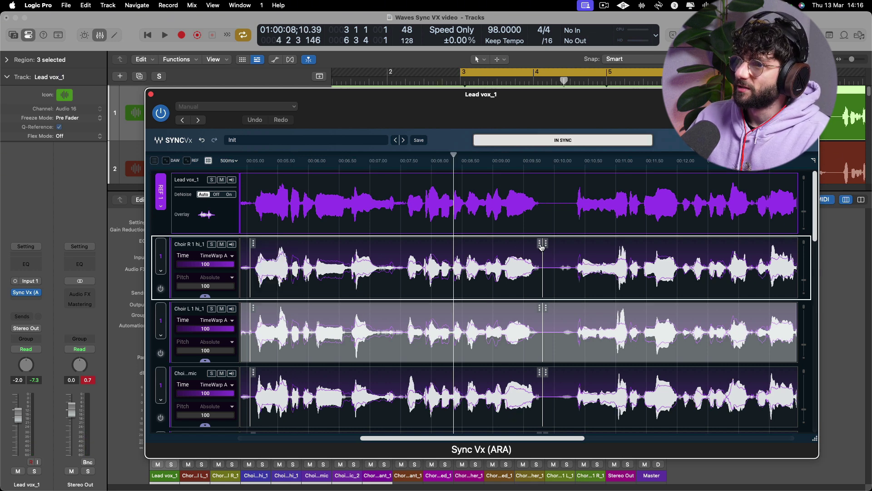
{"action": "left_click", "coordinate": [545, 244]}
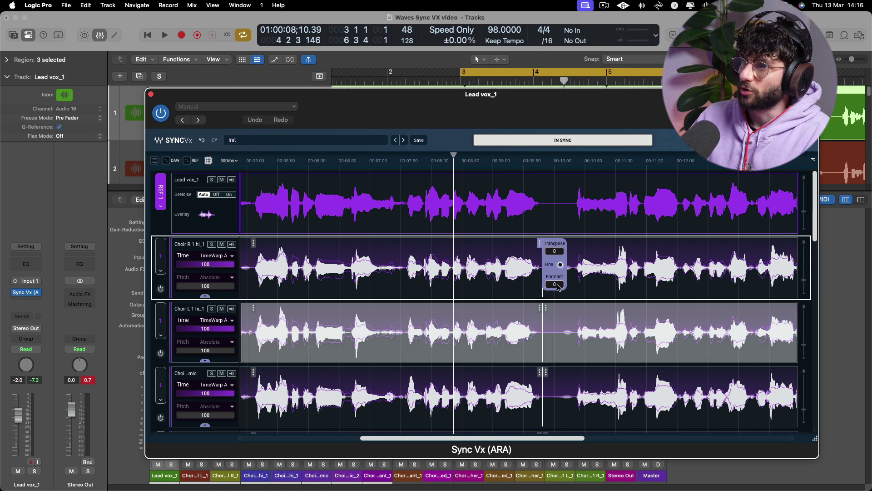
{"action": "left_click", "coordinate": [254, 244]}
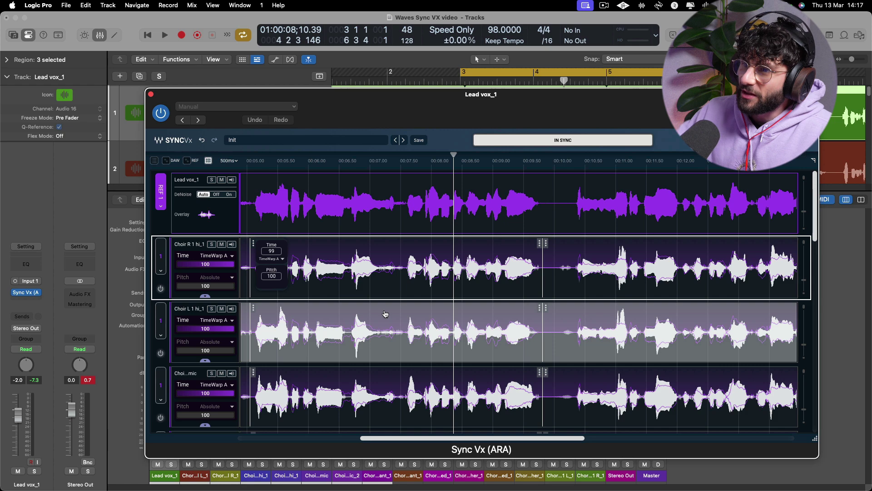
{"action": "scroll", "coordinate": [409, 314], "scroll_direction": "down", "scroll_amount": 6}
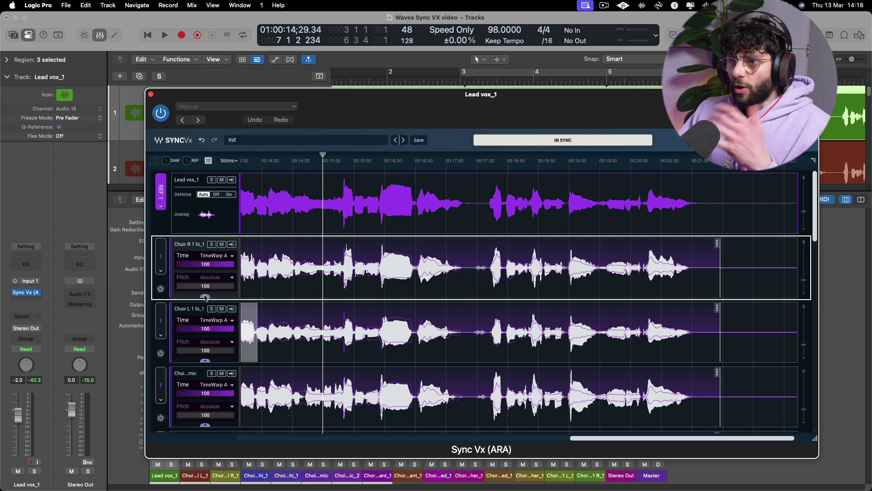
Set Choir R 1 hi_1's Transpose to -12 in Sync Vx and lower its Formant to -5.
{"action": "left_click", "coordinate": [206, 297]}
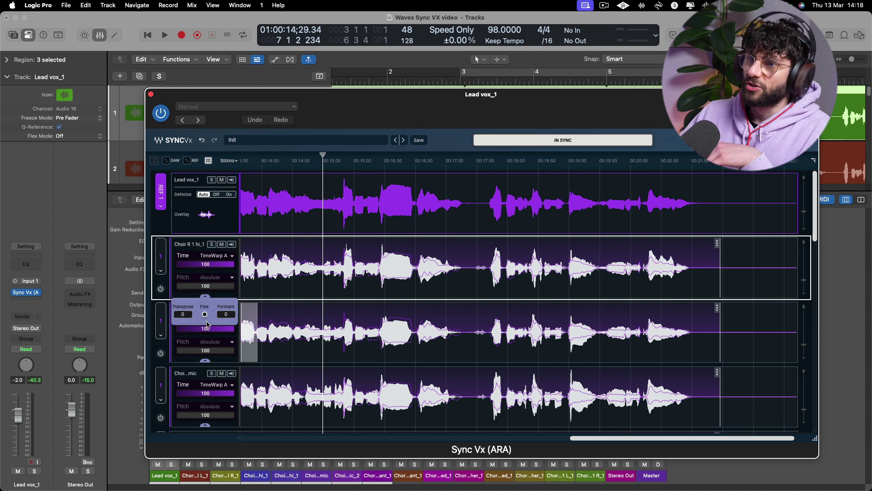
{"action": "left_click", "coordinate": [717, 246]}
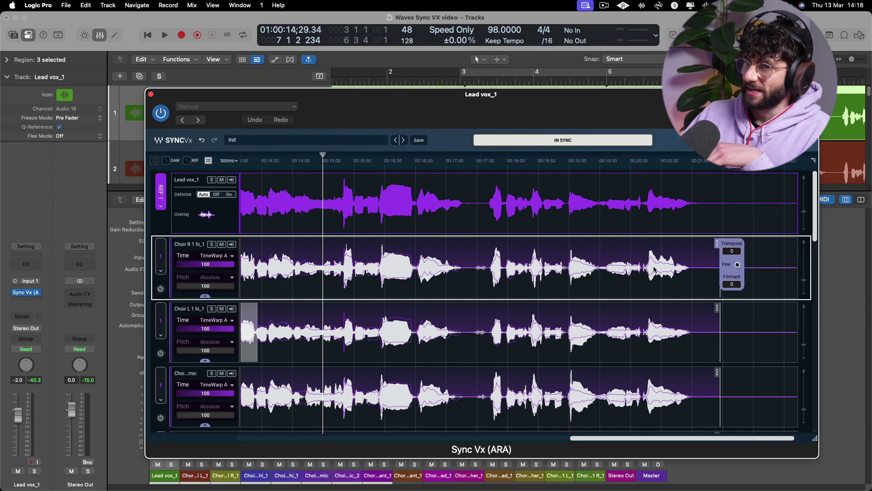
{"action": "left_click", "coordinate": [205, 296]}
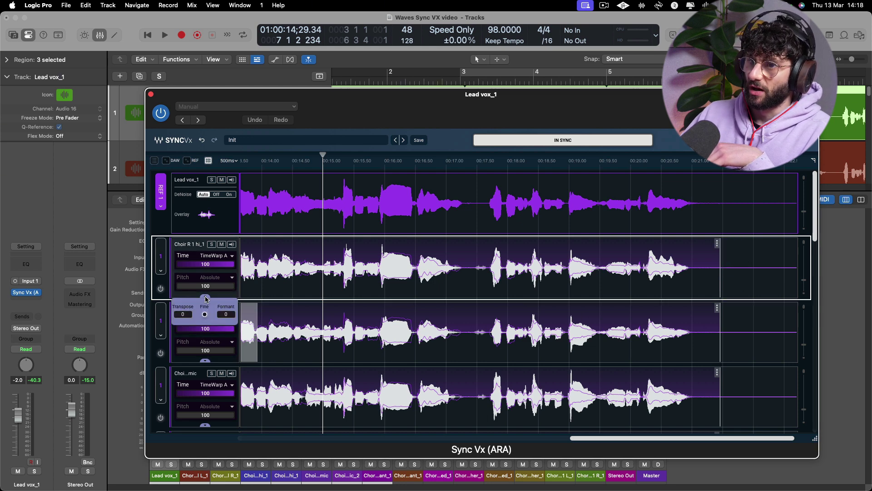
{"action": "left_click", "coordinate": [184, 314]}
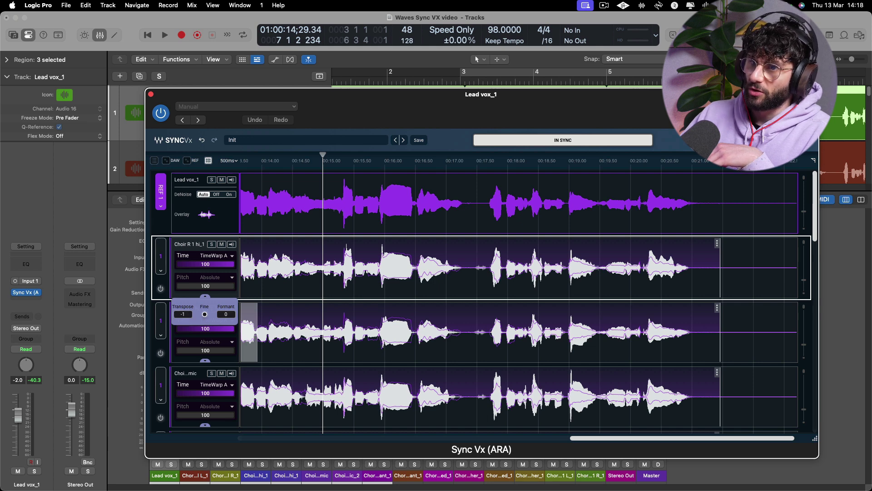
{"action": "type", "text": "-100"}
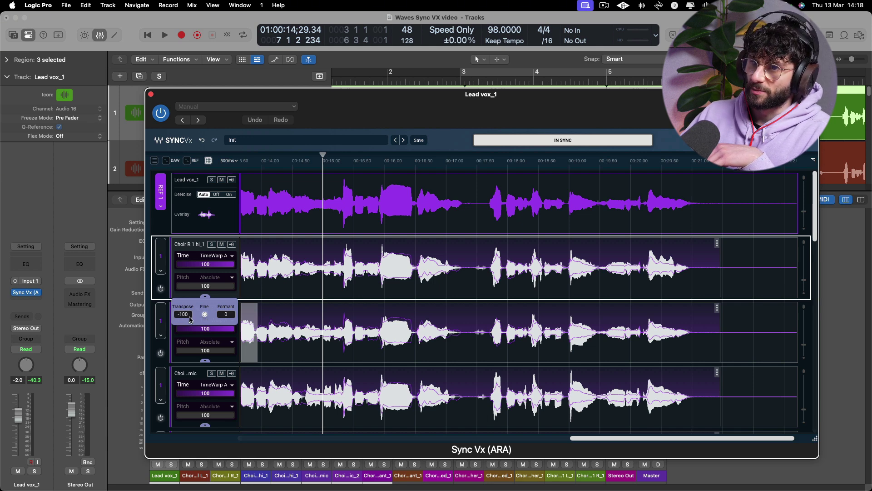
{"action": "key", "text": "BackSpace"}
{"action": "key", "text": "BackSpace"}
{"action": "type", "text": "2"}
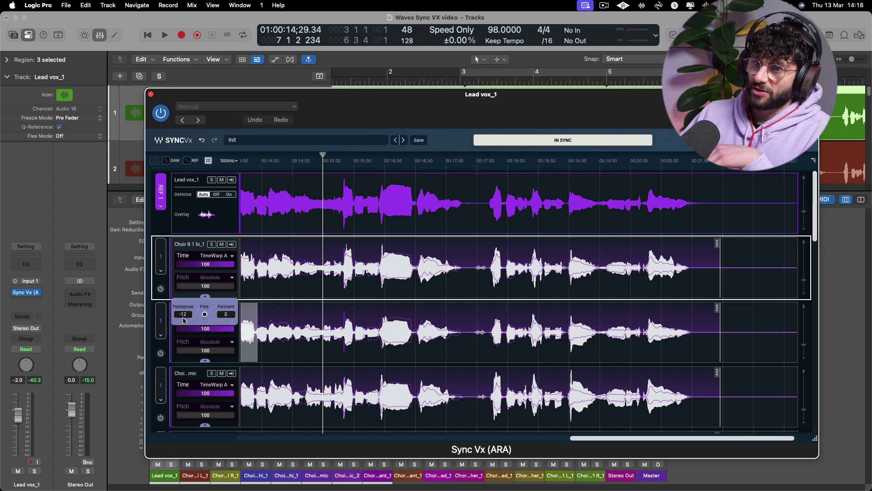
{"action": "left_click", "coordinate": [229, 314]}
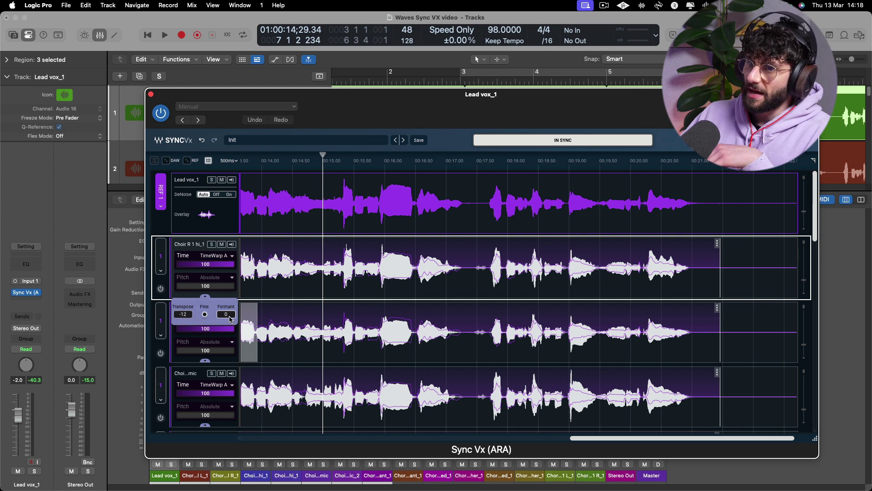
{"action": "type", "text": "-5"}
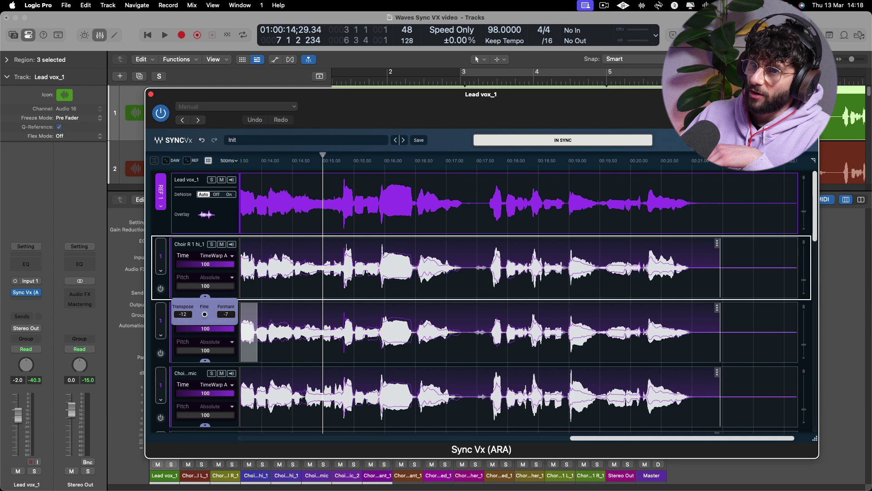
{"action": "scroll", "coordinate": [409, 205], "scroll_direction": "down", "scroll_amount": 10}
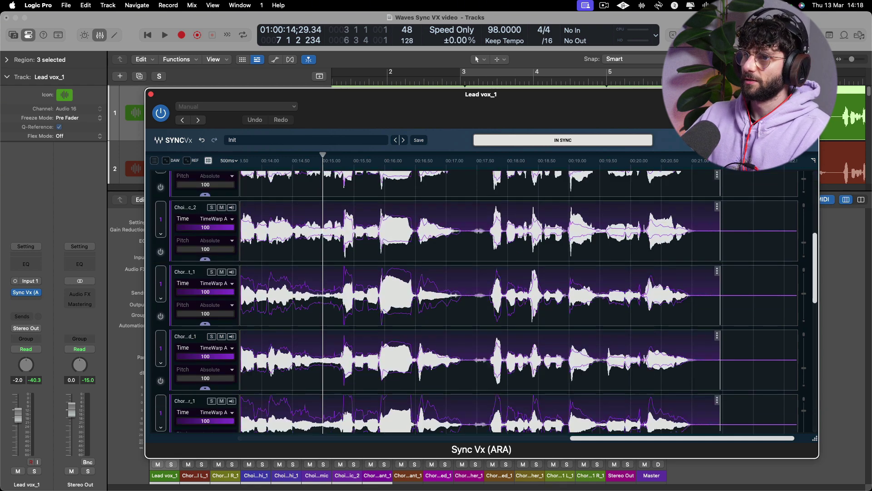
{"action": "key", "text": "space"}
{"action": "scroll", "coordinate": [409, 273], "scroll_direction": "up", "scroll_amount": 8}
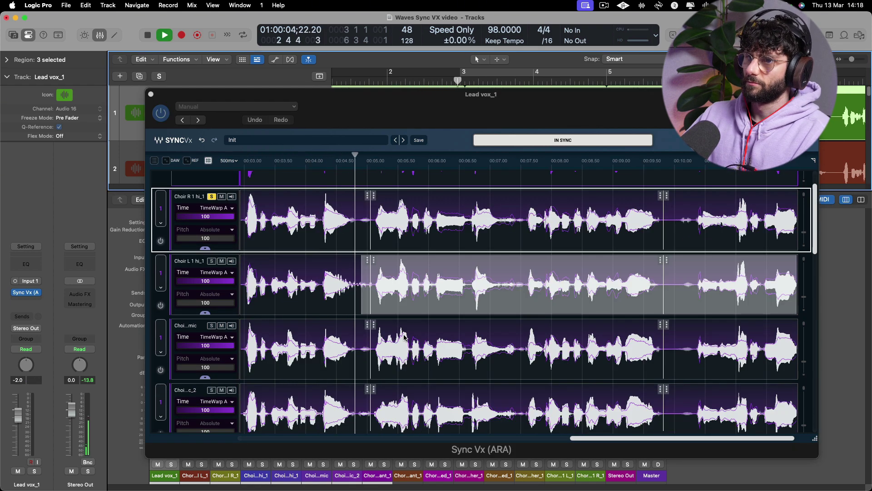
{"action": "scroll", "coordinate": [402, 335], "scroll_direction": "up", "scroll_amount": 2}
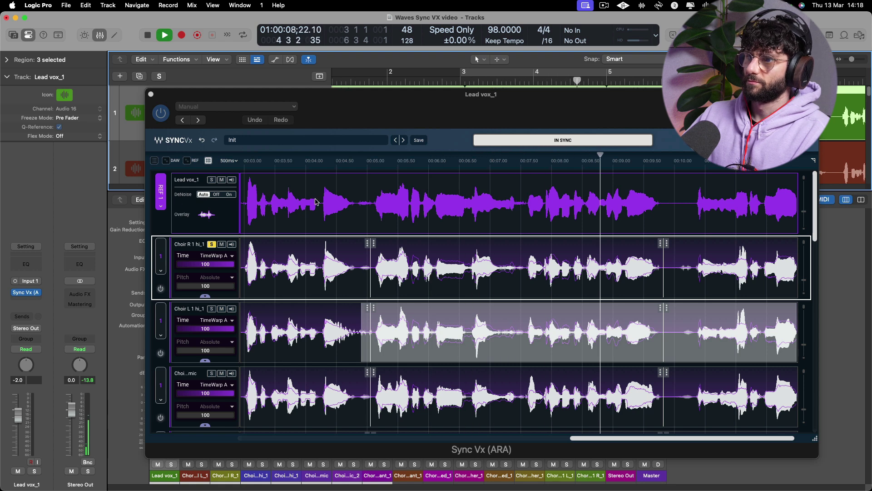
{"action": "key", "text": "space"}
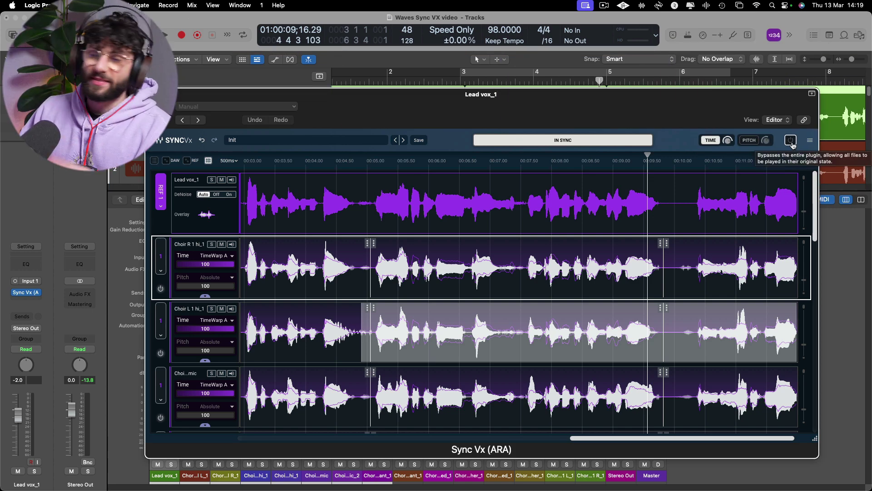
Toggle Sync Vx bypass off and on, move the plugin window down, and zoom out the arrangement.
{"action": "left_click", "coordinate": [792, 140]}
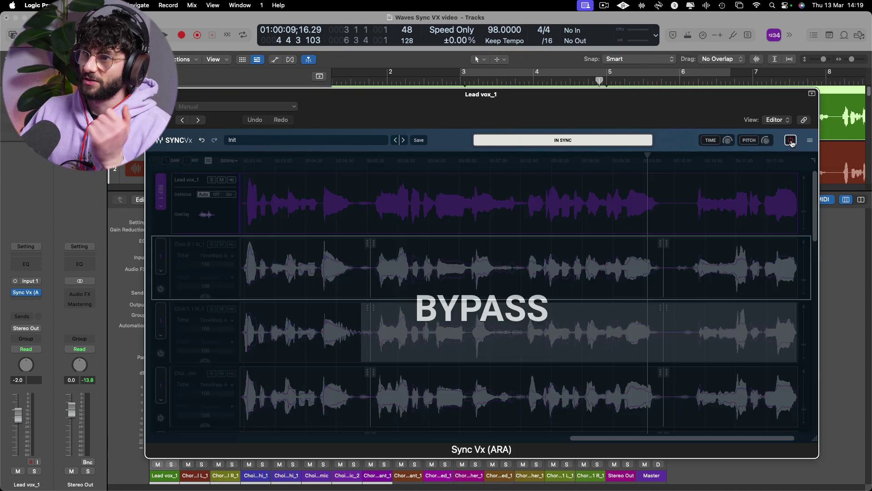
{"action": "left_click", "coordinate": [792, 140]}
{"action": "left_click_drag", "start_coordinate": [709, 94], "coordinate": [710, 182]}
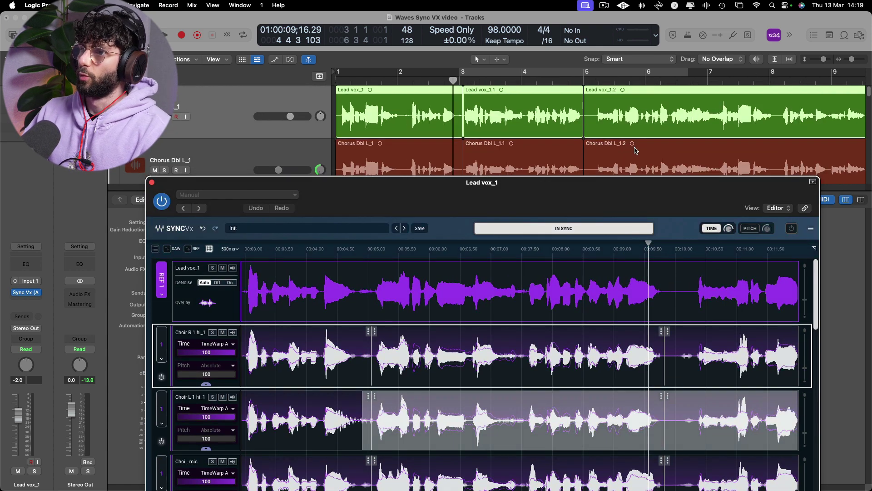
{"action": "key", "text": "super+Left"}
{"action": "key", "text": "super+Left"}
Cycle bars 1–9 and play them, comparing bypassed against processed vocals before re-enabling Sync Vx.
{"action": "left_click_drag", "start_coordinate": [398, 77], "coordinate": [499, 79]}
{"action": "left_click_drag", "start_coordinate": [600, 183], "coordinate": [593, 63]}
{"action": "left_click", "coordinate": [785, 107]}
{"action": "key", "text": "space"}
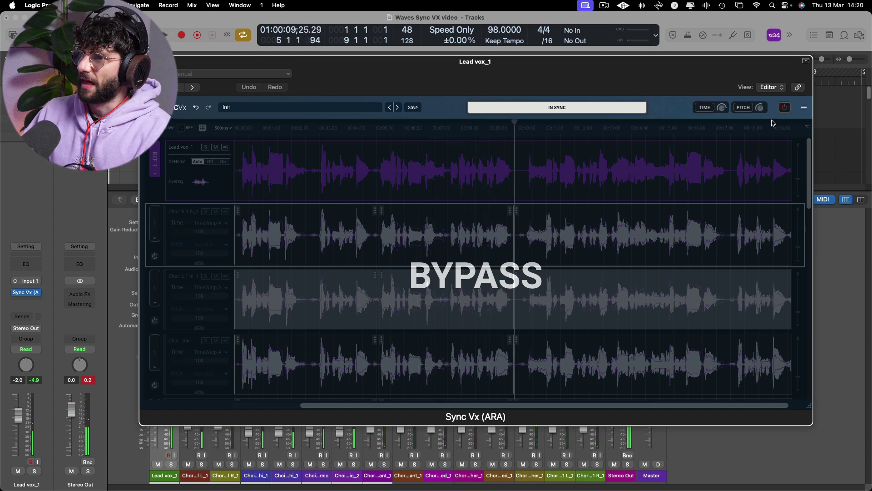
{"action": "left_click", "coordinate": [785, 107]}
{"action": "key", "text": "space"}
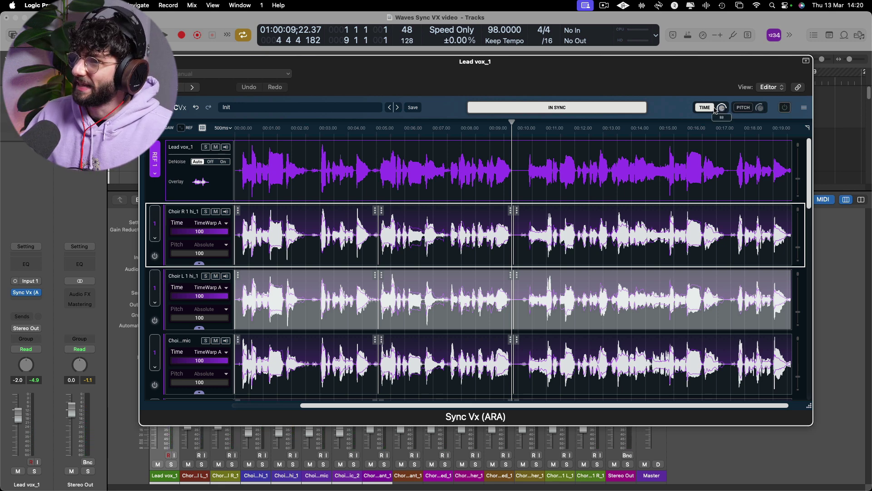
Switch DeNoise to Off for the Lead vox_1 reference track in Sync Vx.
{"action": "mouse_move", "coordinate": [721, 110]}
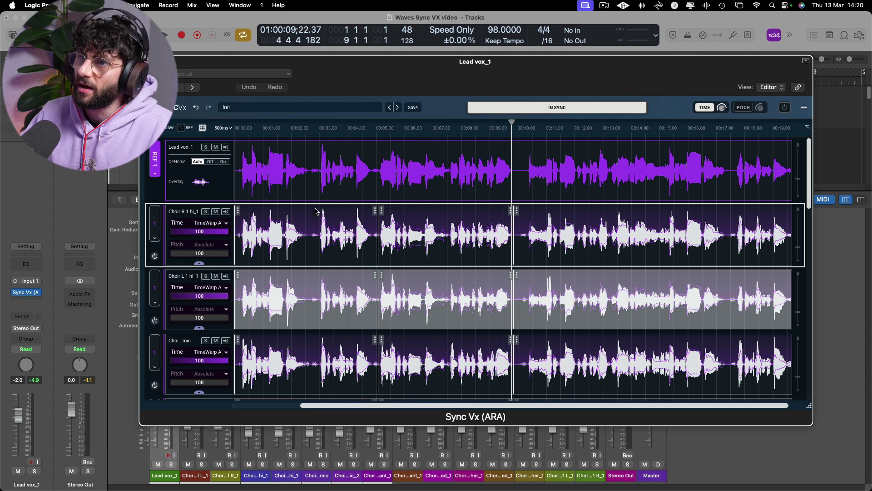
{"action": "left_click", "coordinate": [182, 167]}
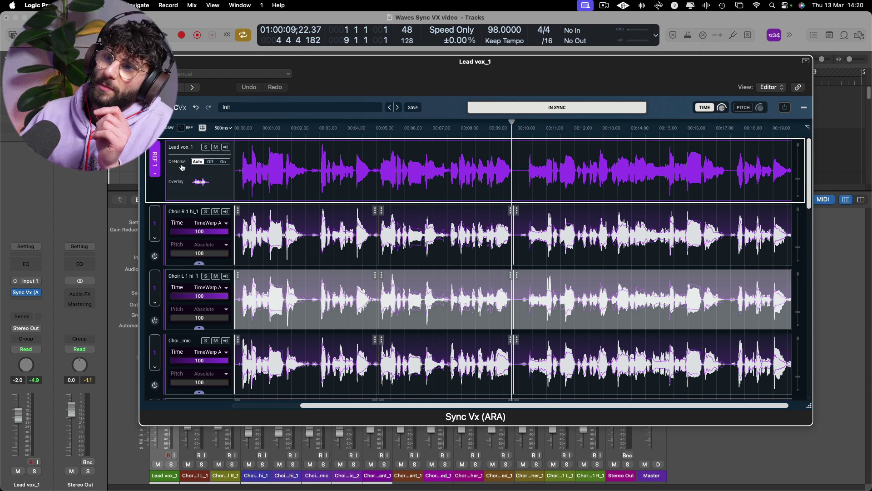
{"action": "left_click", "coordinate": [210, 162]}
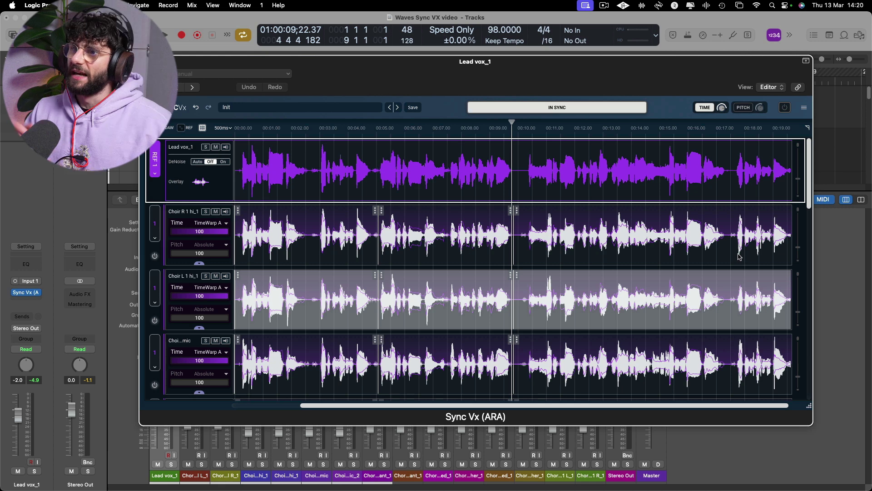